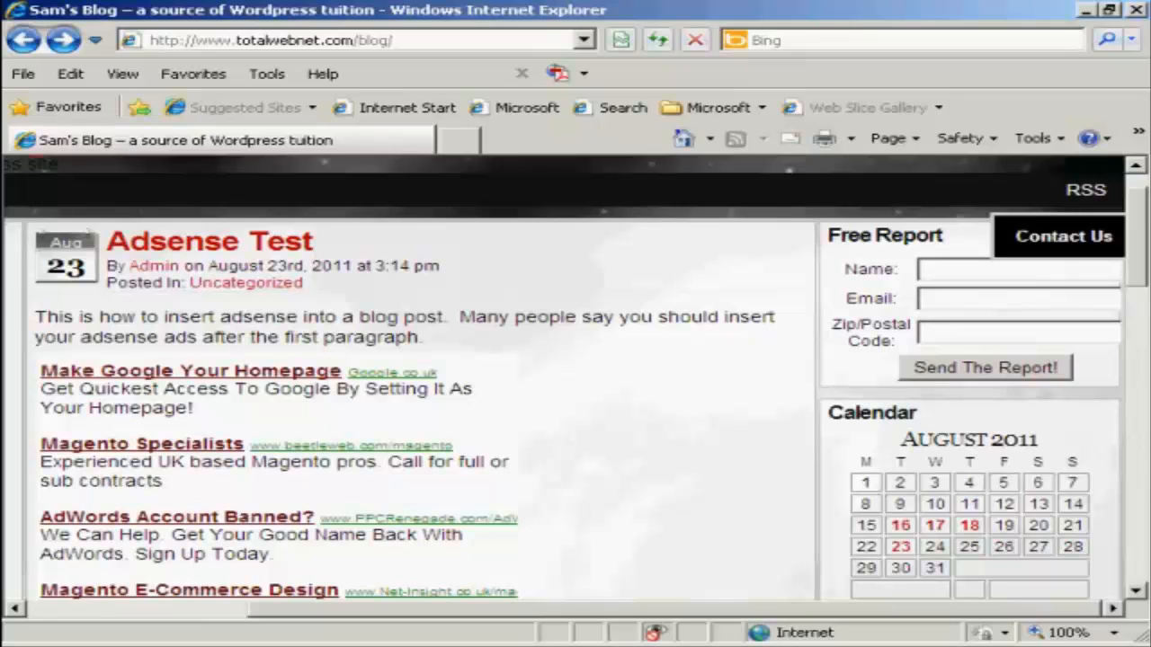
Open the blog's RSS feed and copy its web address.
left_click(1088, 193)
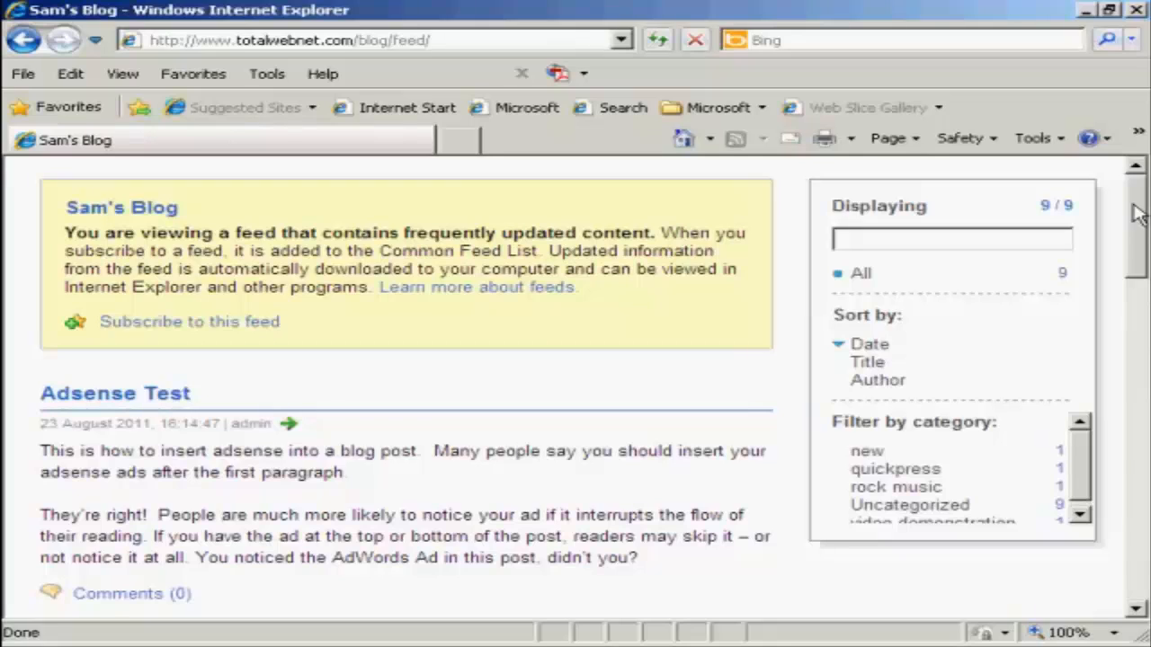
left_click(423, 39)
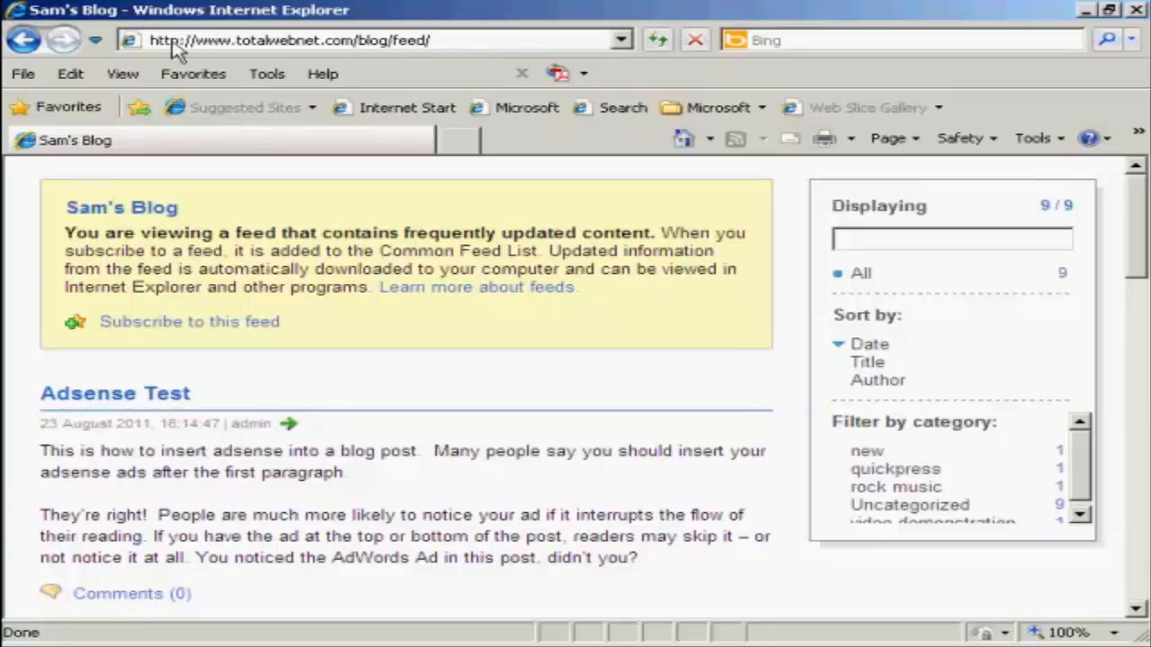
left_click(421, 39)
right_click(414, 39)
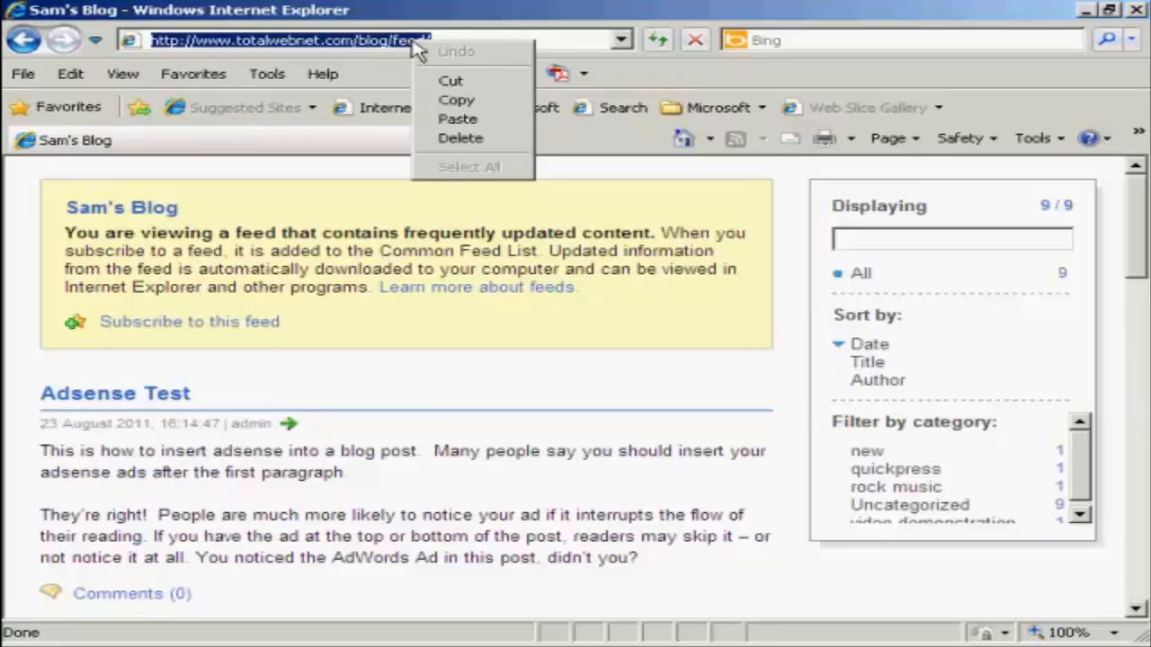
left_click(457, 99)
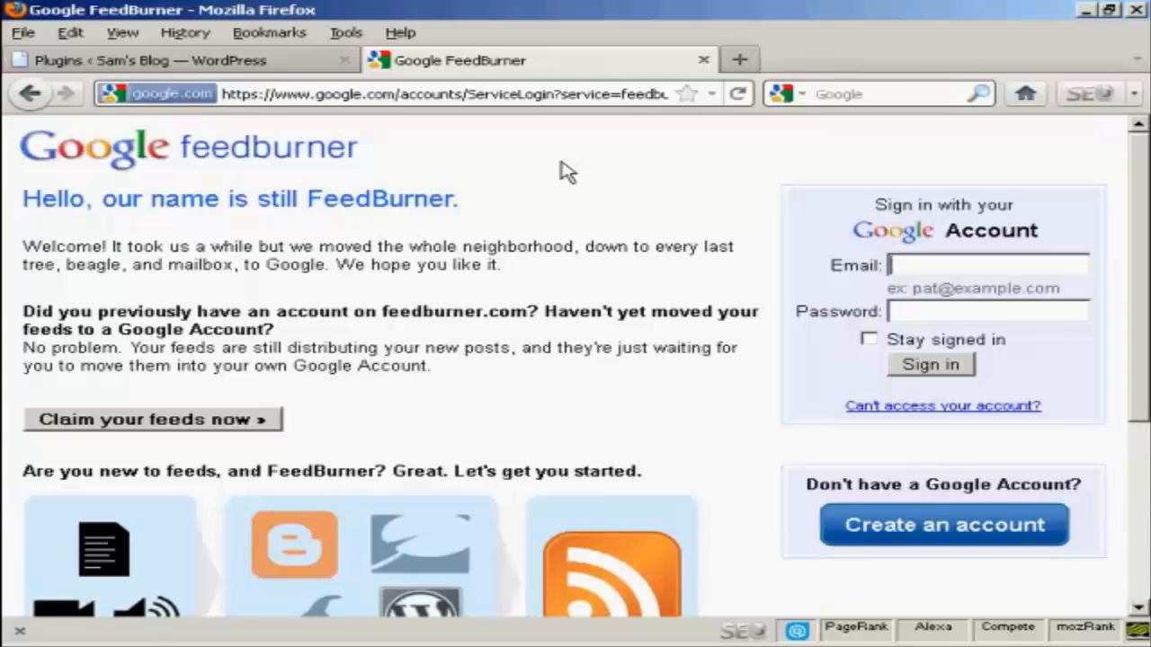
Switch to Firefox and sign in to Google FeedBurner with the account's email and password.
type("n")
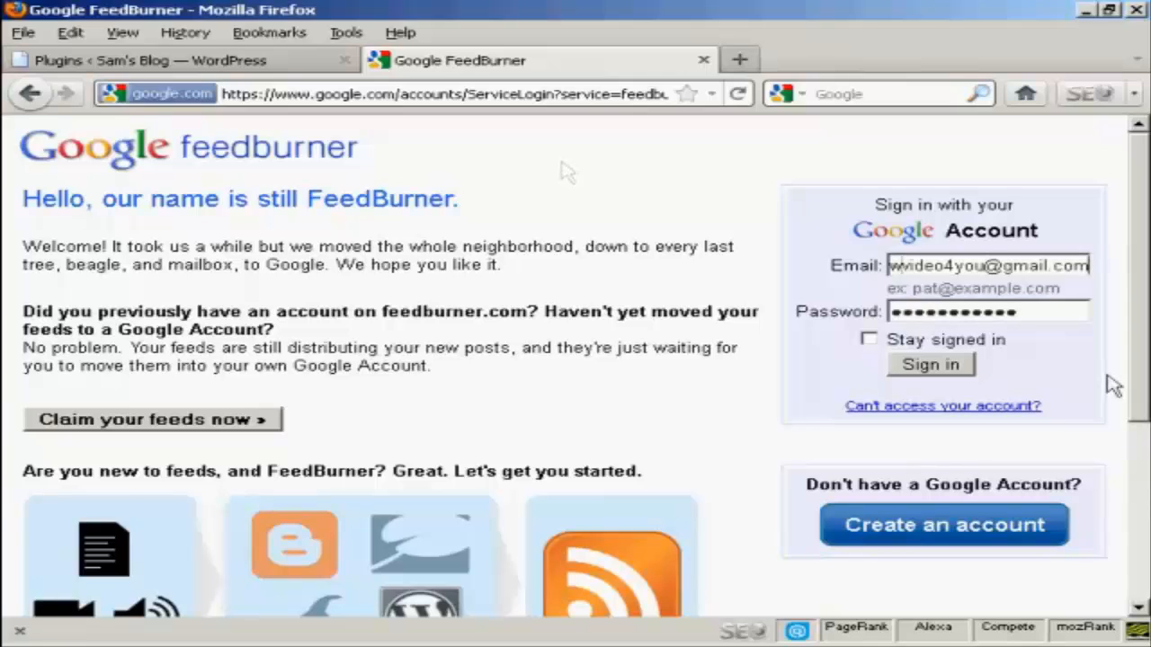
left_click(939, 372)
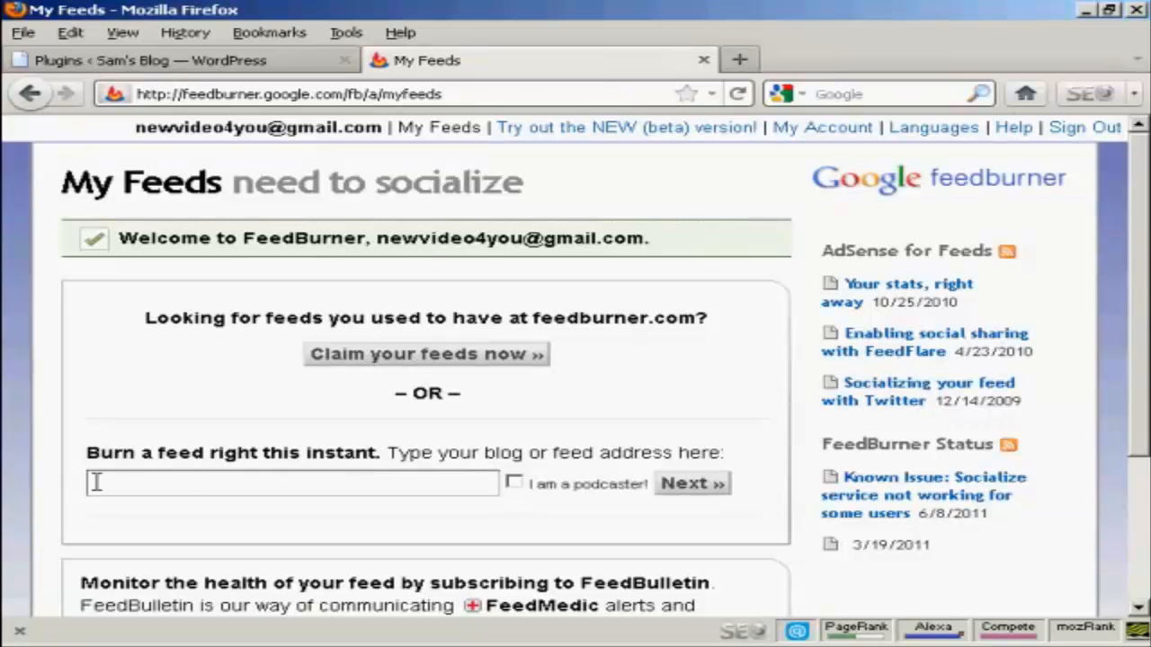
left_click(159, 479)
key("ctrl+v")
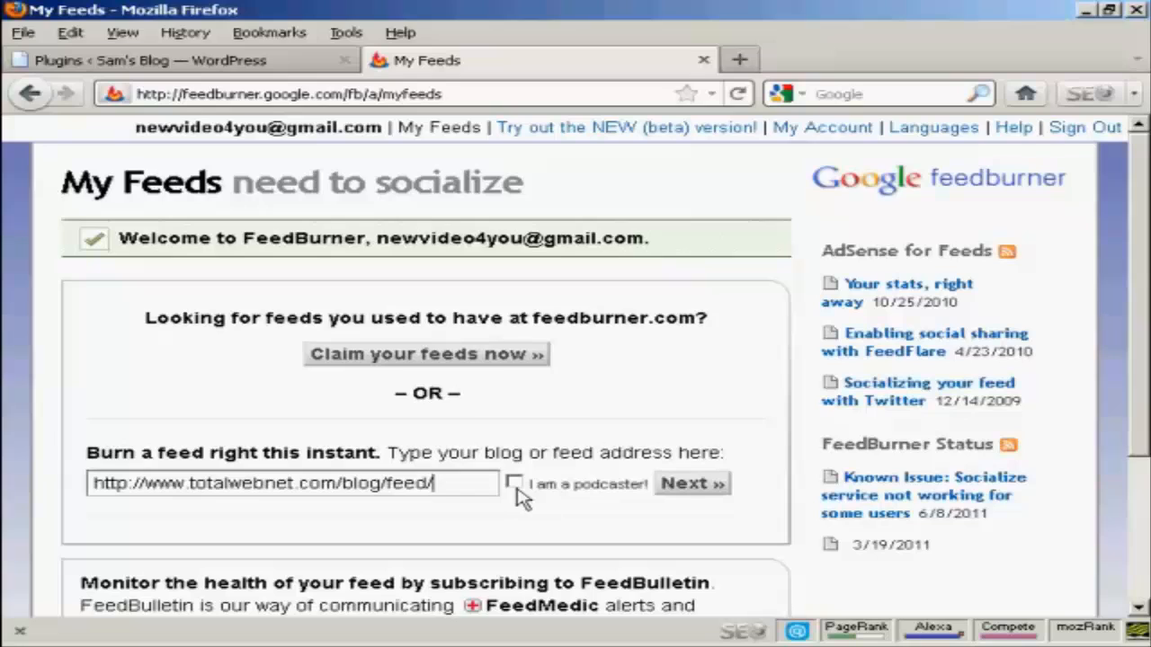
left_click(693, 484)
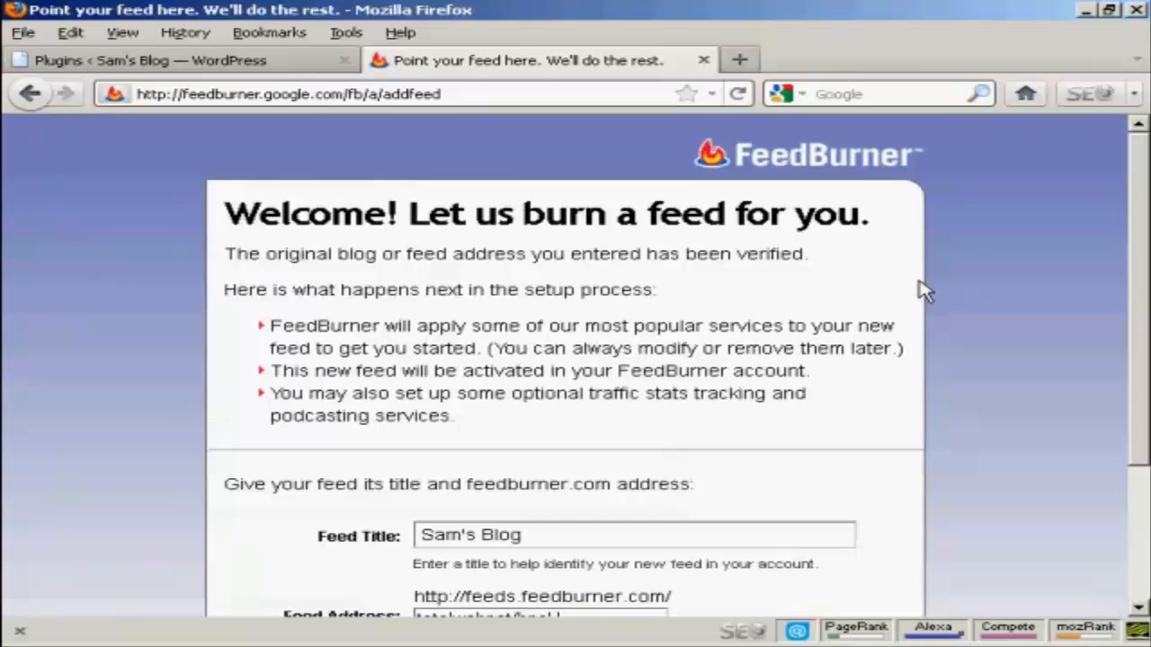
left_click_drag(1139, 187, 1142, 338)
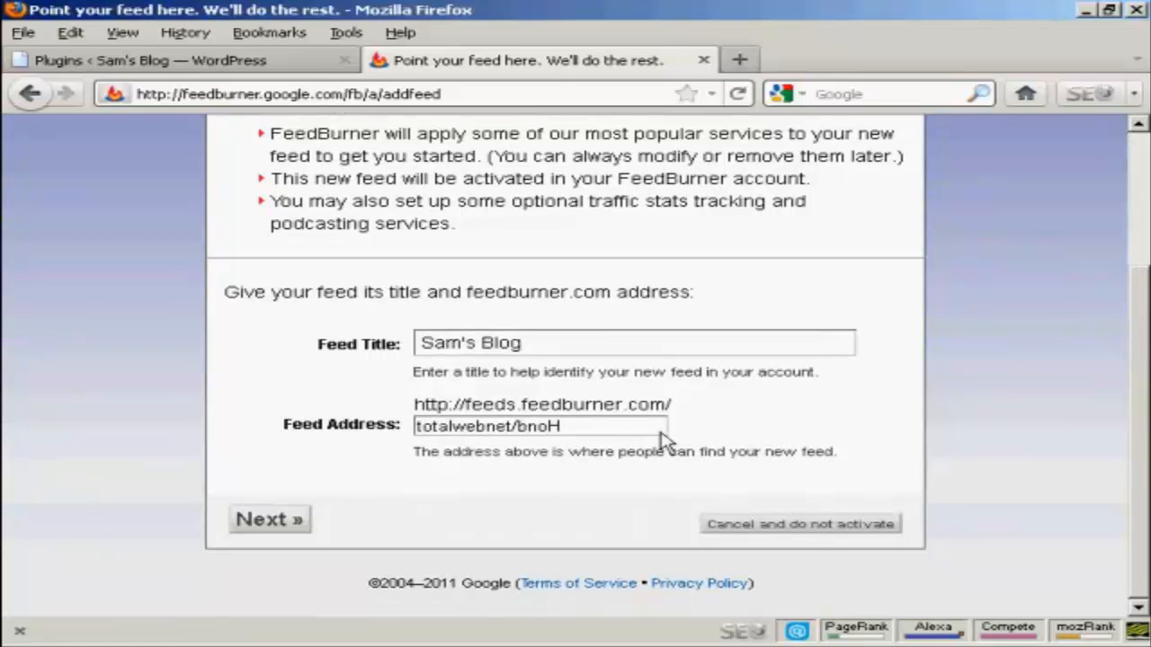
left_click(280, 527)
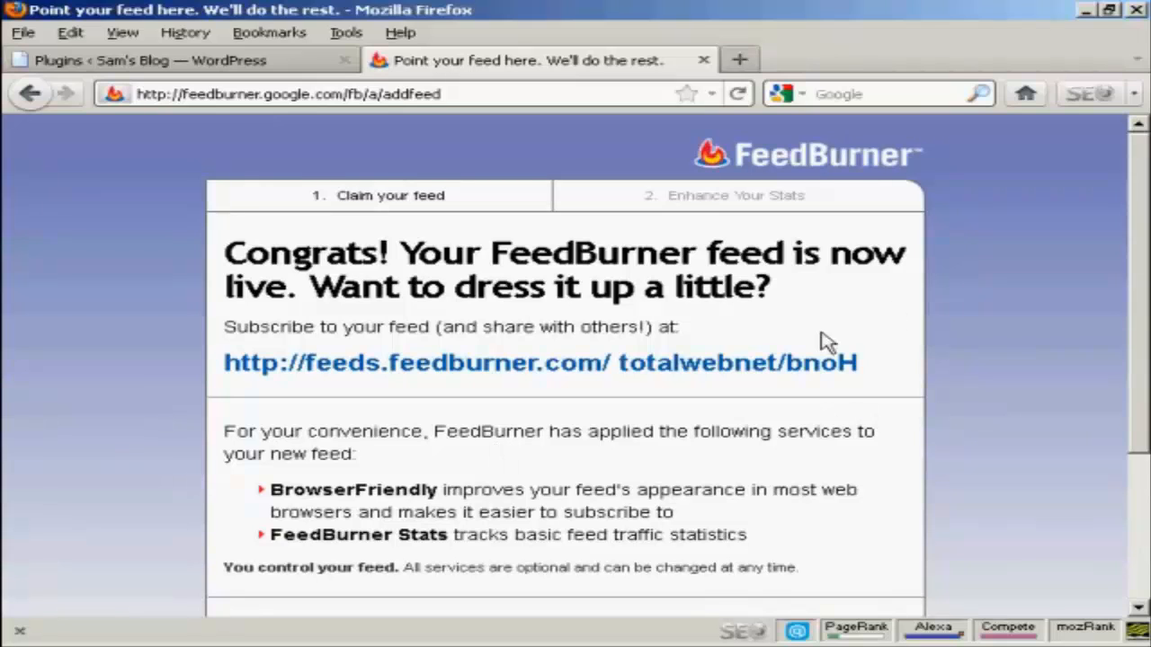
Copy the link location of the new FeedBurner feed totalwebnet/bnoH.
left_click_drag(1137, 214, 1142, 253)
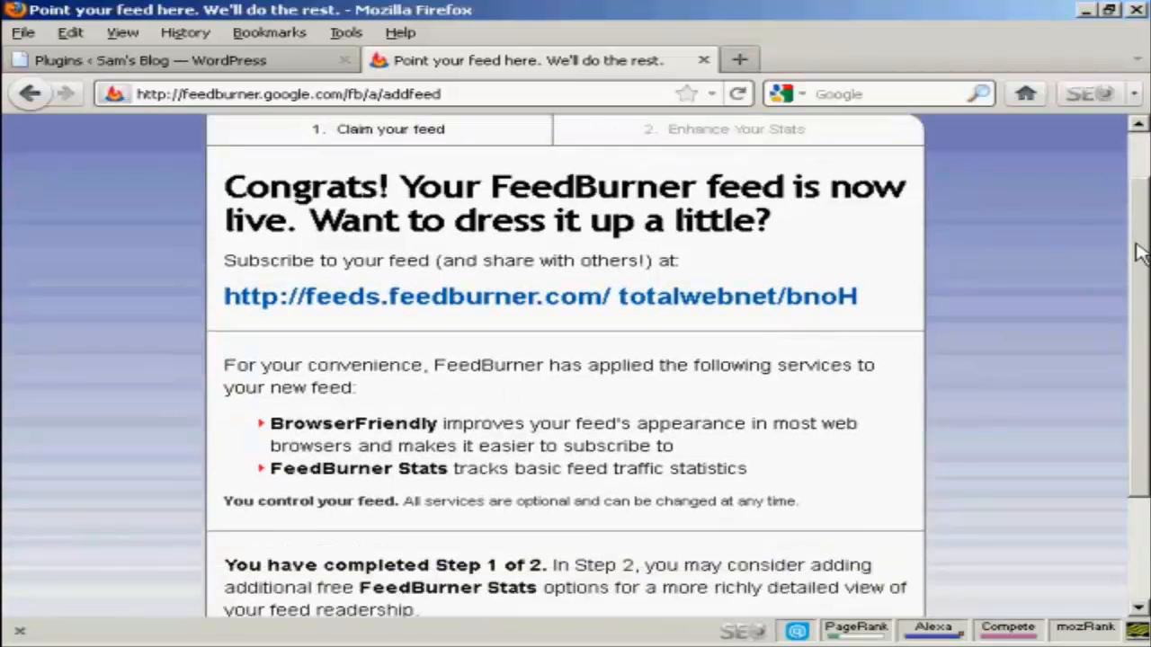
right_click(761, 308)
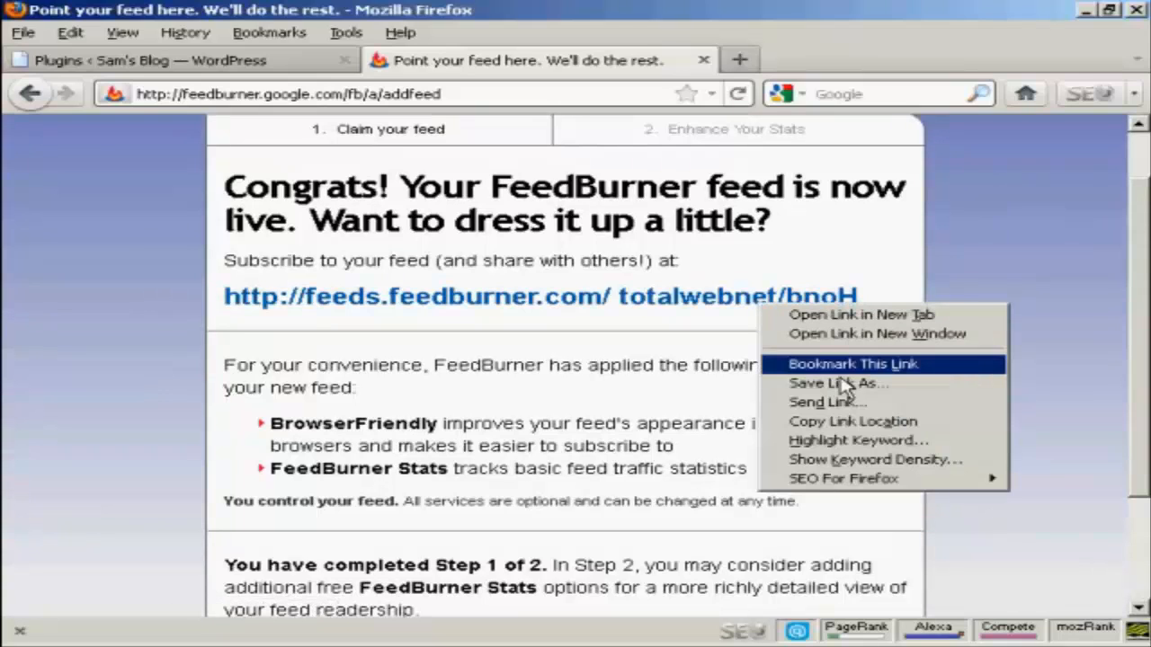
left_click(872, 422)
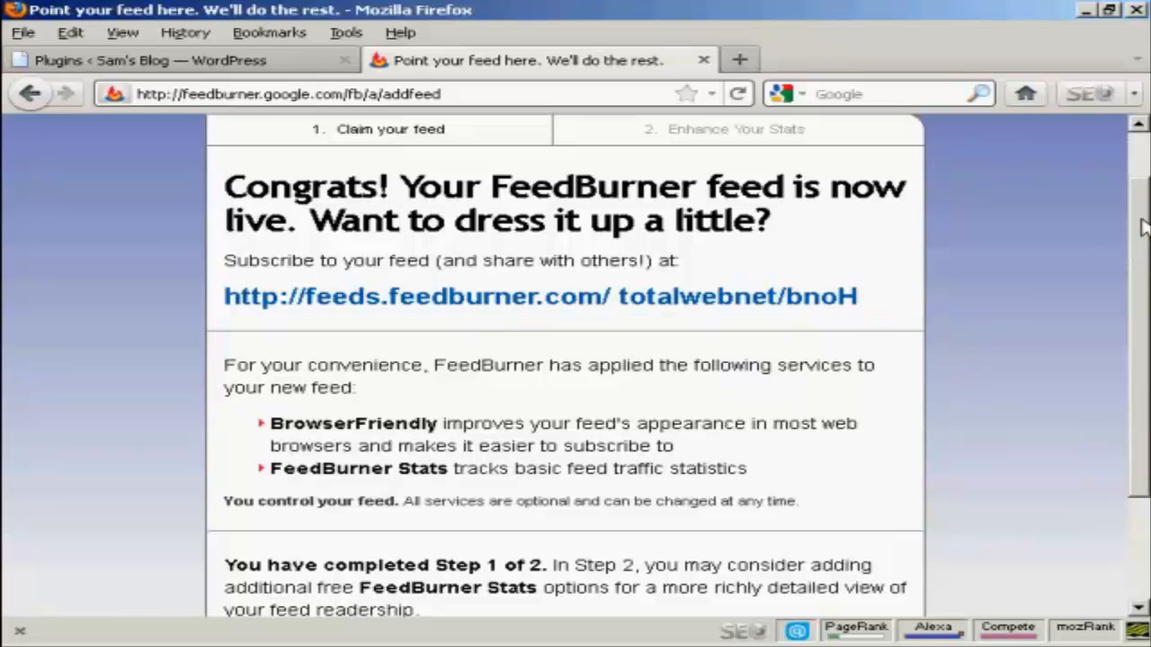
Continue to the feed statistics options, enable Clickthroughs and Item enclosure downloads, and complete the feed setup.
scroll(1142, 270, "down", 1)
scroll(1142, 365, "down", 3)
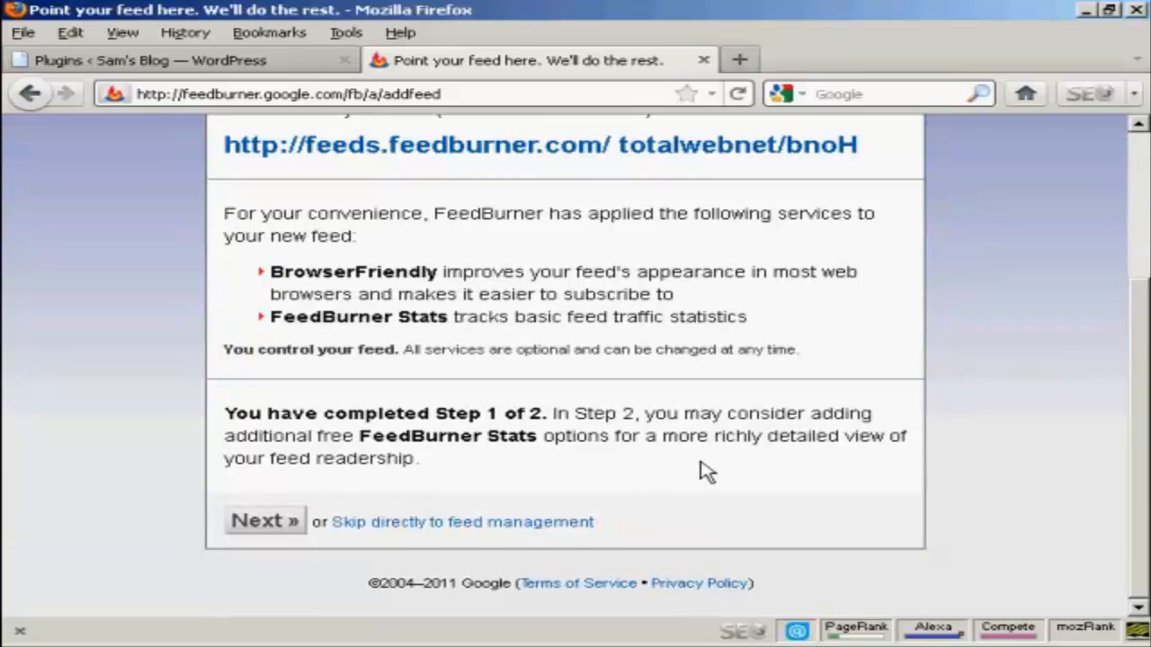
left_click(272, 529)
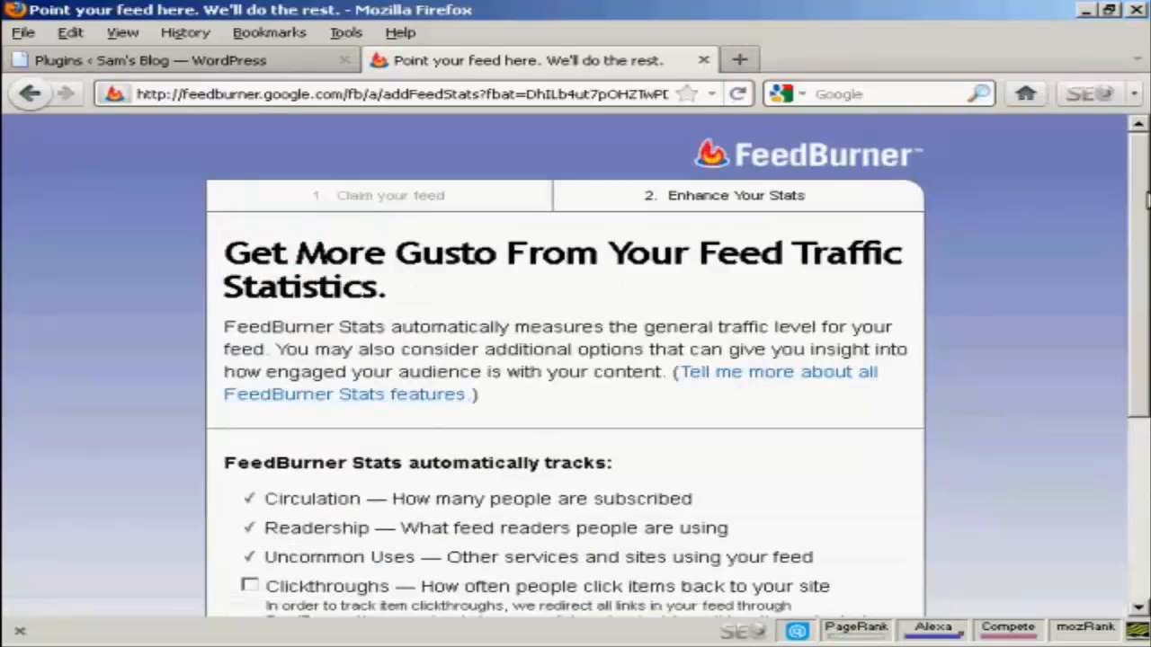
left_click_drag(1147, 194, 1144, 311)
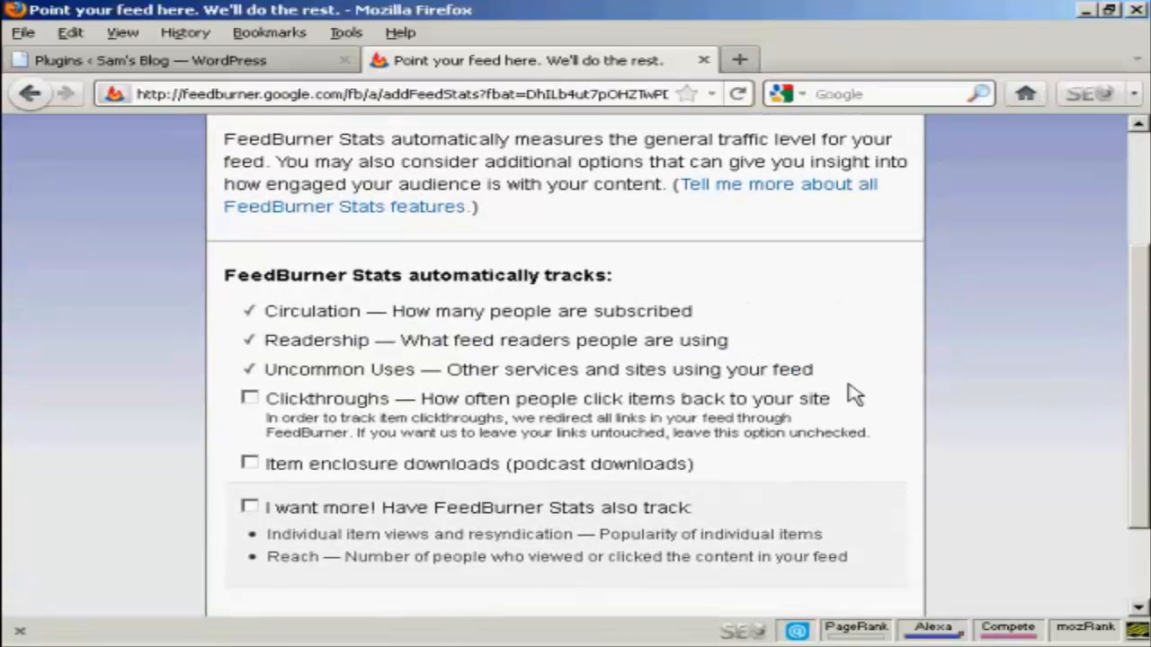
left_click(251, 401)
scroll(715, 450, "down", 3)
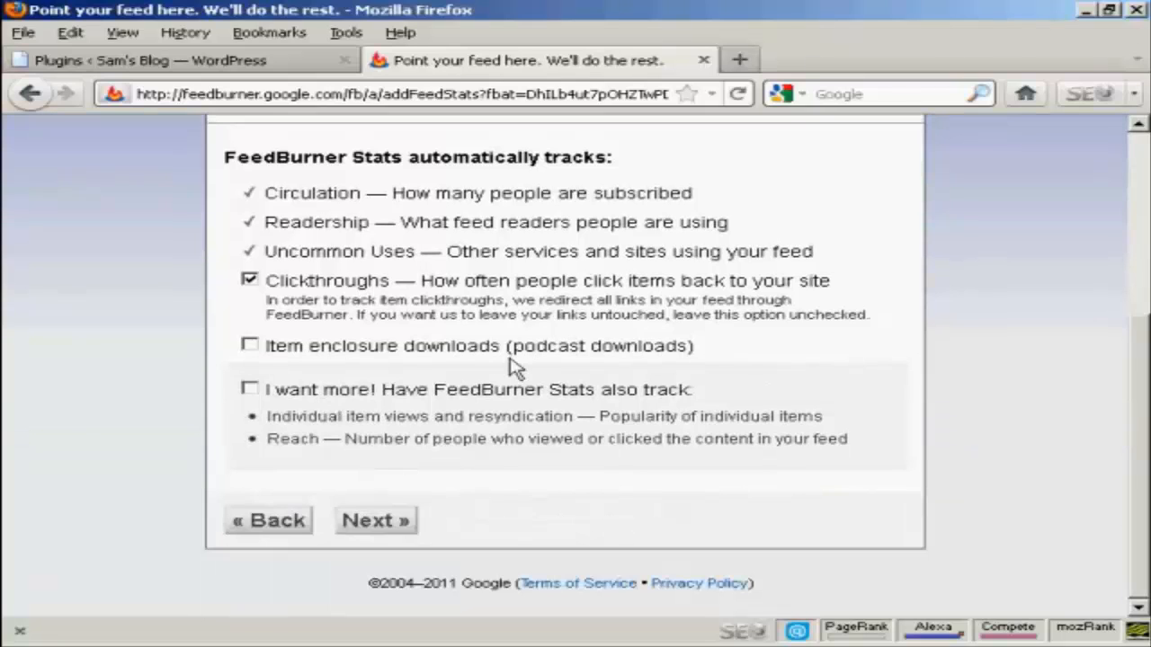
left_click(249, 349)
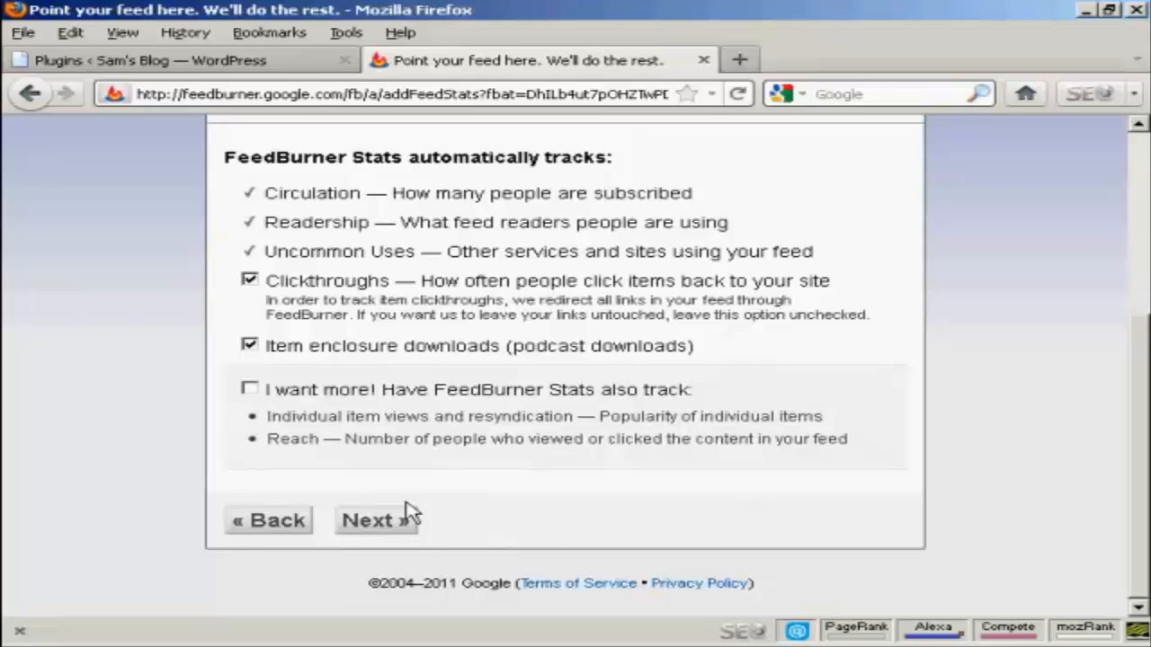
left_click(381, 521)
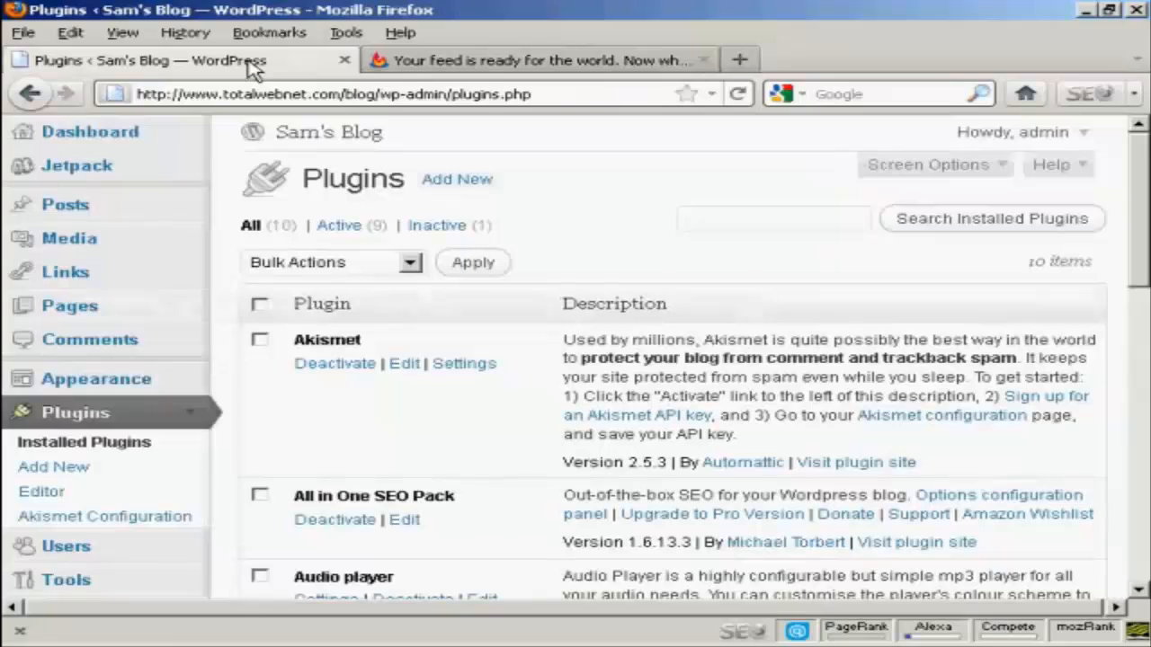
In the WordPress admin for Sam's Blog, search for new plugins with the term "FD feedburner".
left_click(457, 181)
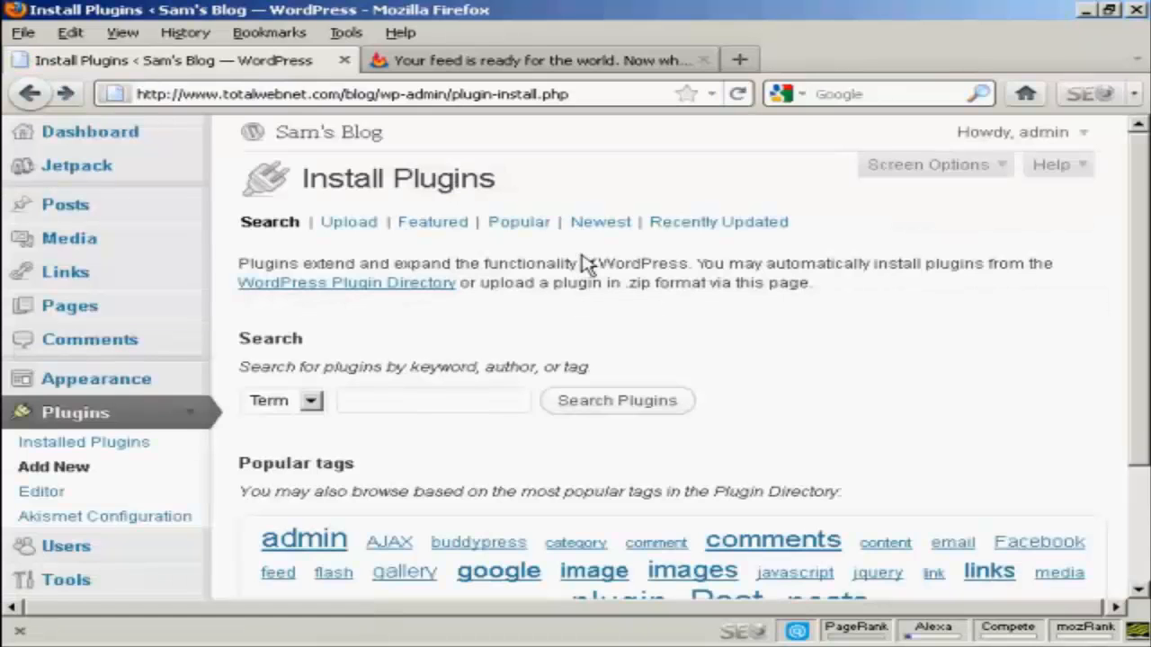
left_click(388, 398)
type("FD feedburner")
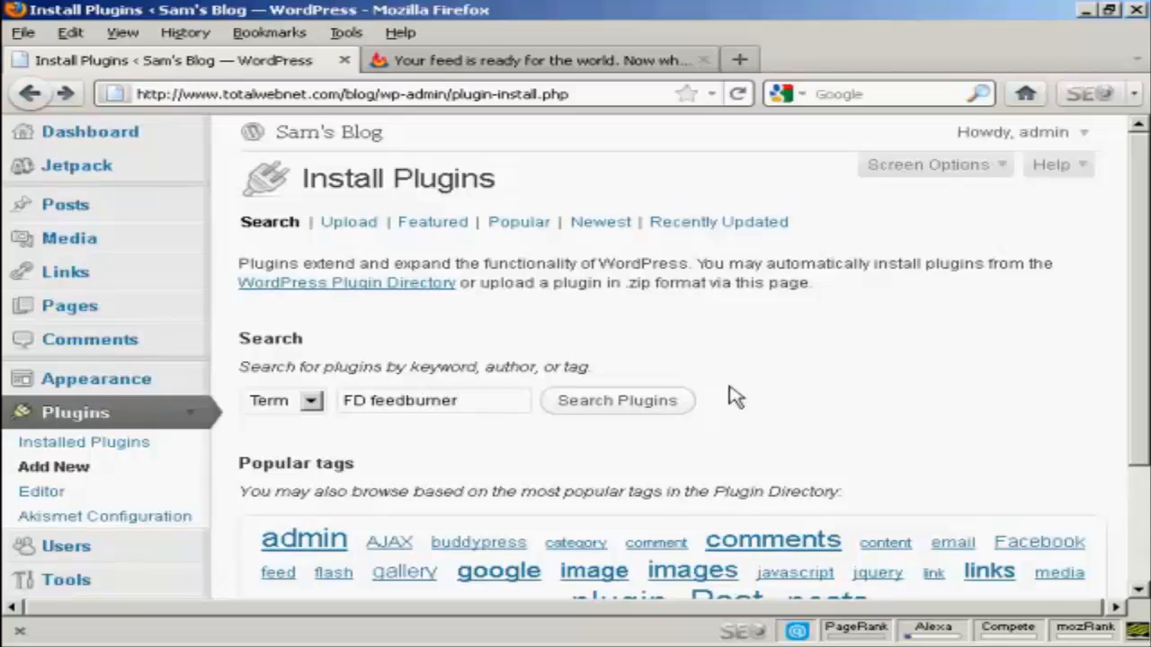
left_click(597, 407)
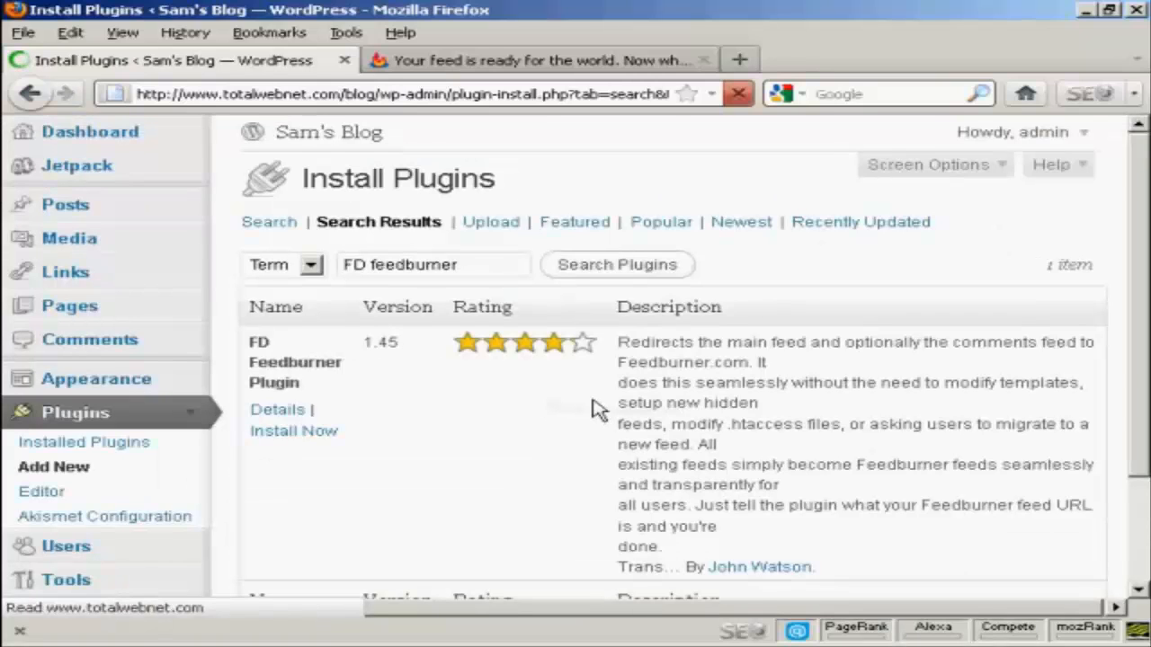
Install the FD Feedburner Plugin 1.45 and activate it.
left_click(324, 436)
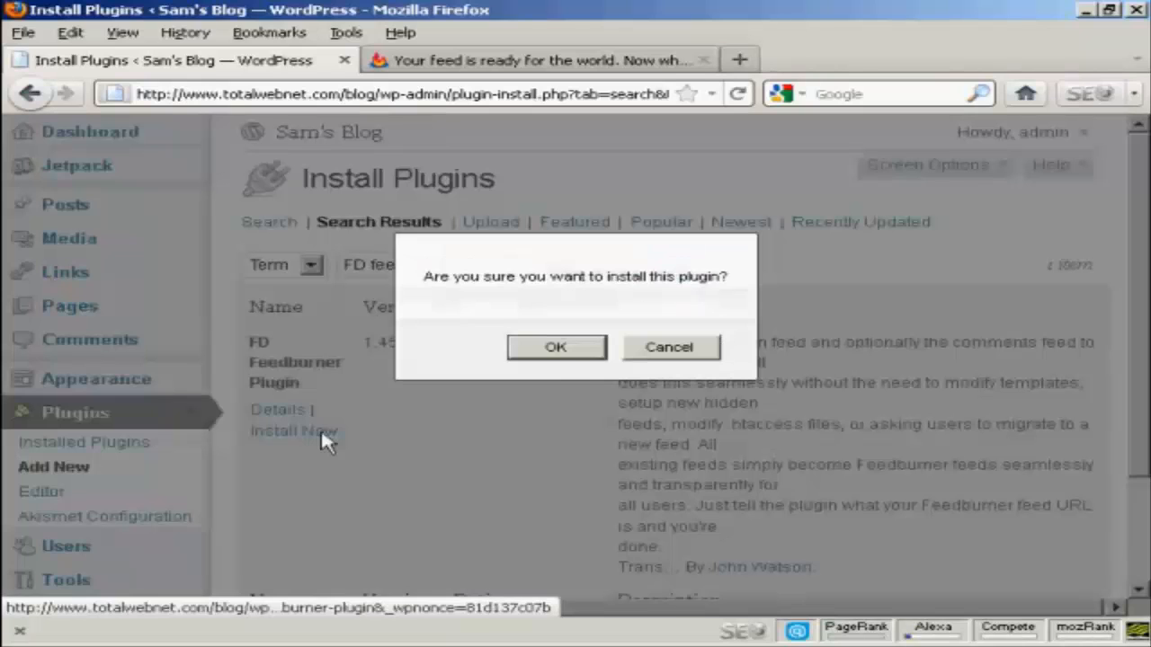
left_click(558, 348)
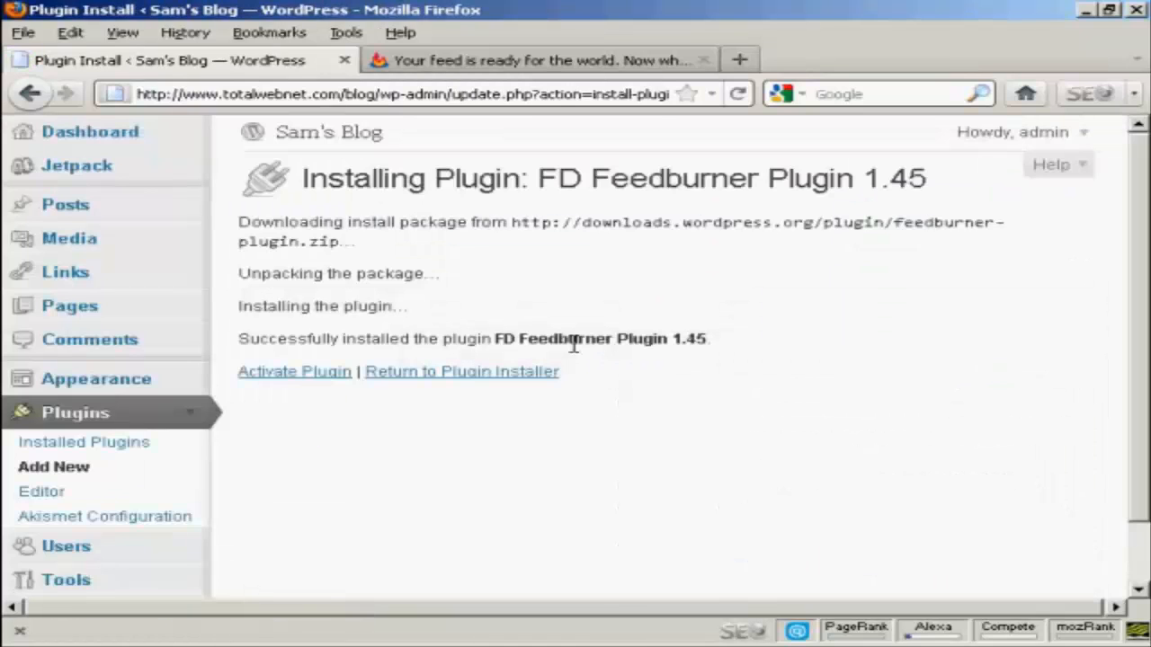
left_click(317, 378)
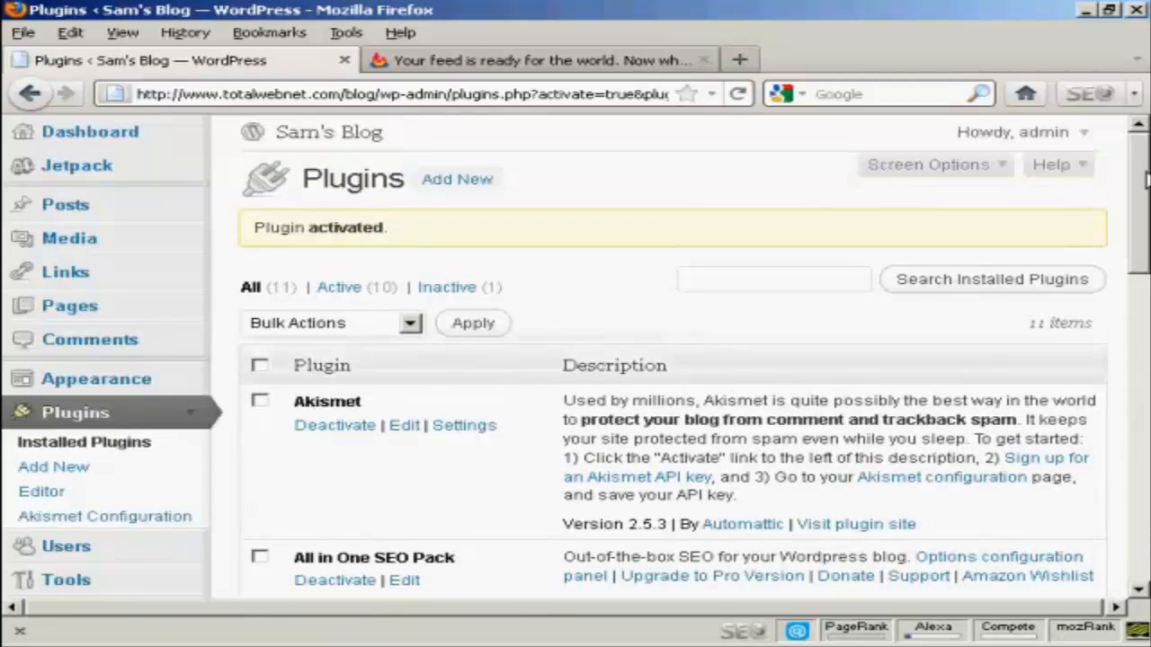
In the Feedburner plugin's settings, redirect the blog's feeds to the copied FeedBurner address ending in totalwebnet/bnoH and save.
left_click_drag(1144, 180, 1143, 232)
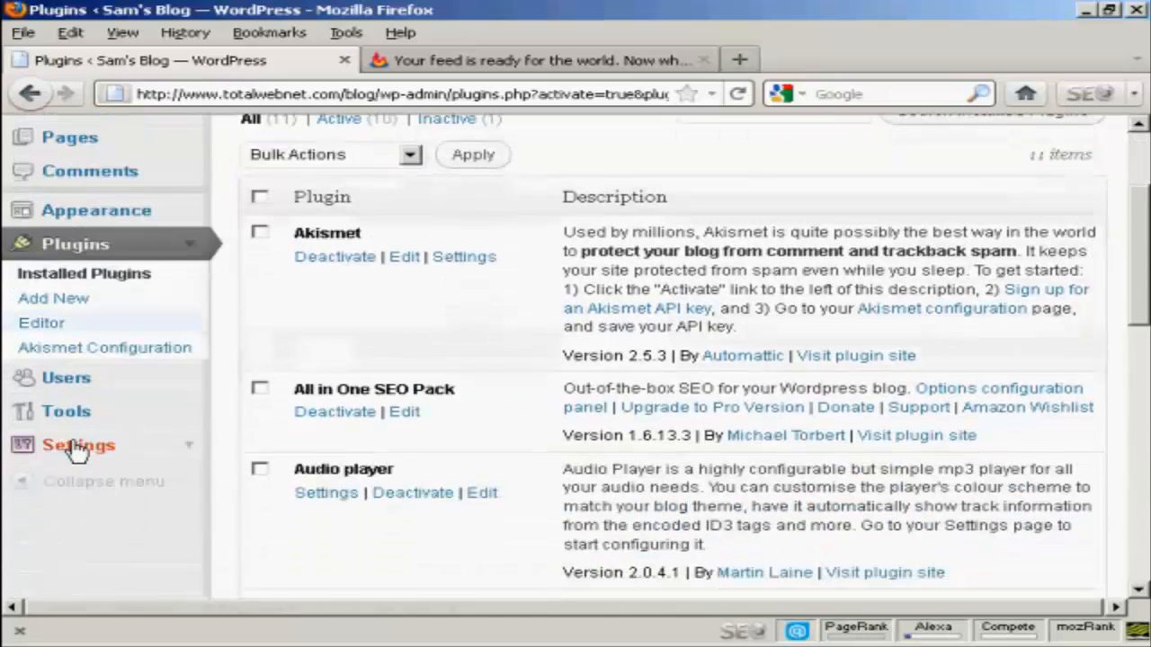
left_click(192, 453)
scroll(469, 340, "down", 5)
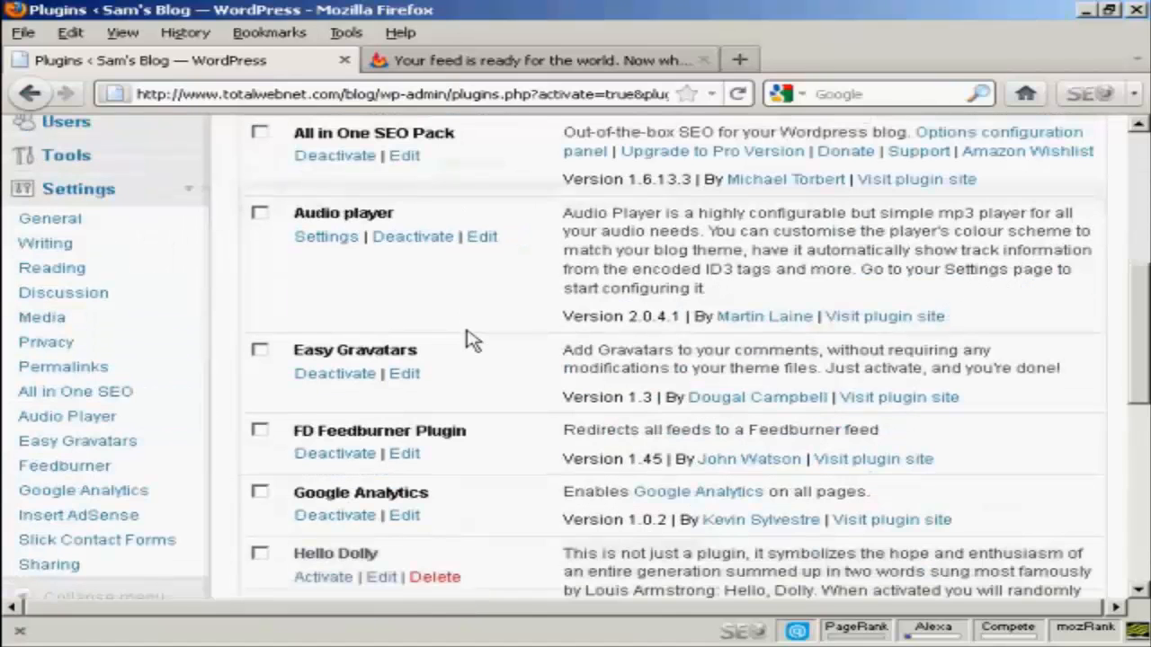
left_click(94, 474)
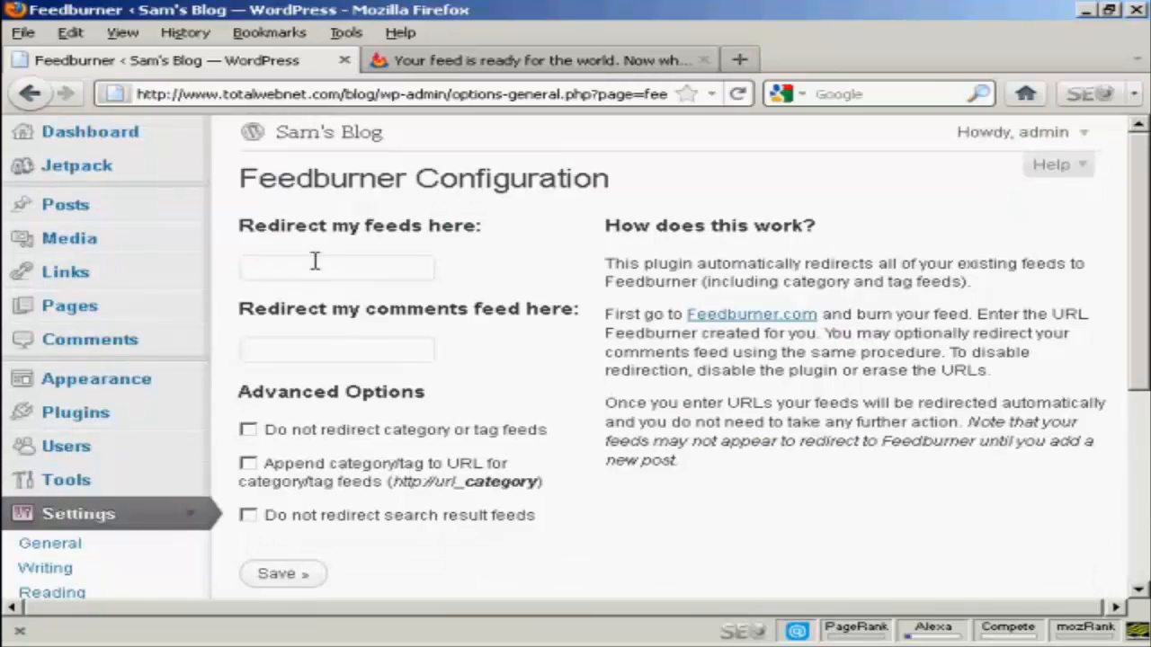
left_click(270, 268)
key("ctrl+v")
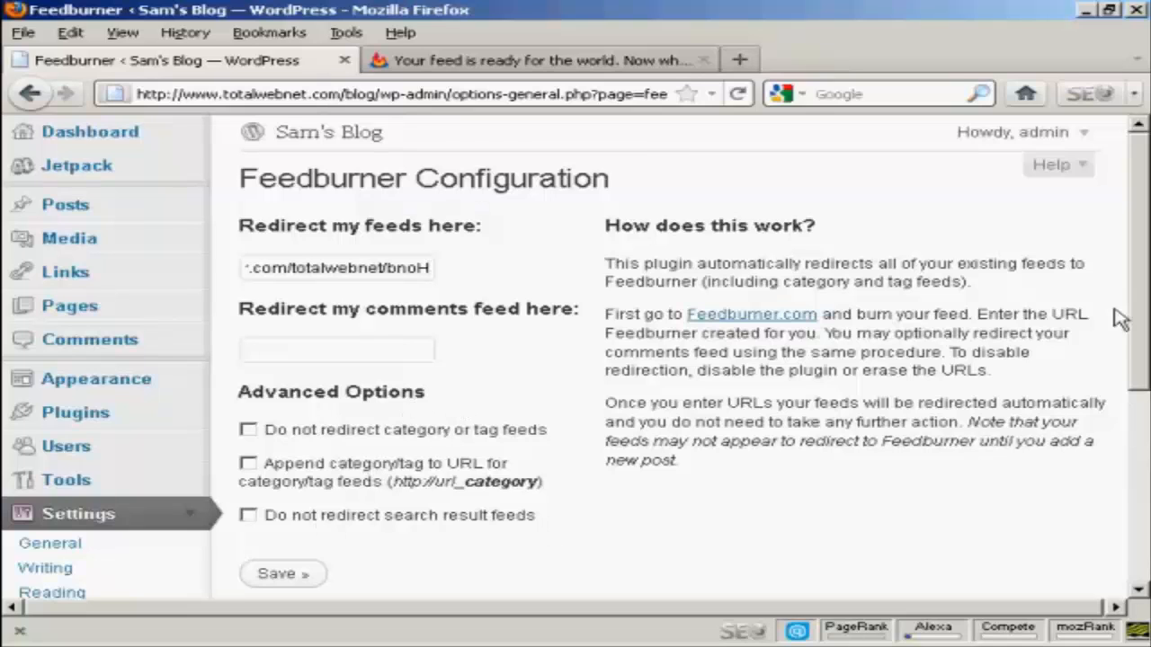
left_click_drag(1146, 322, 1145, 398)
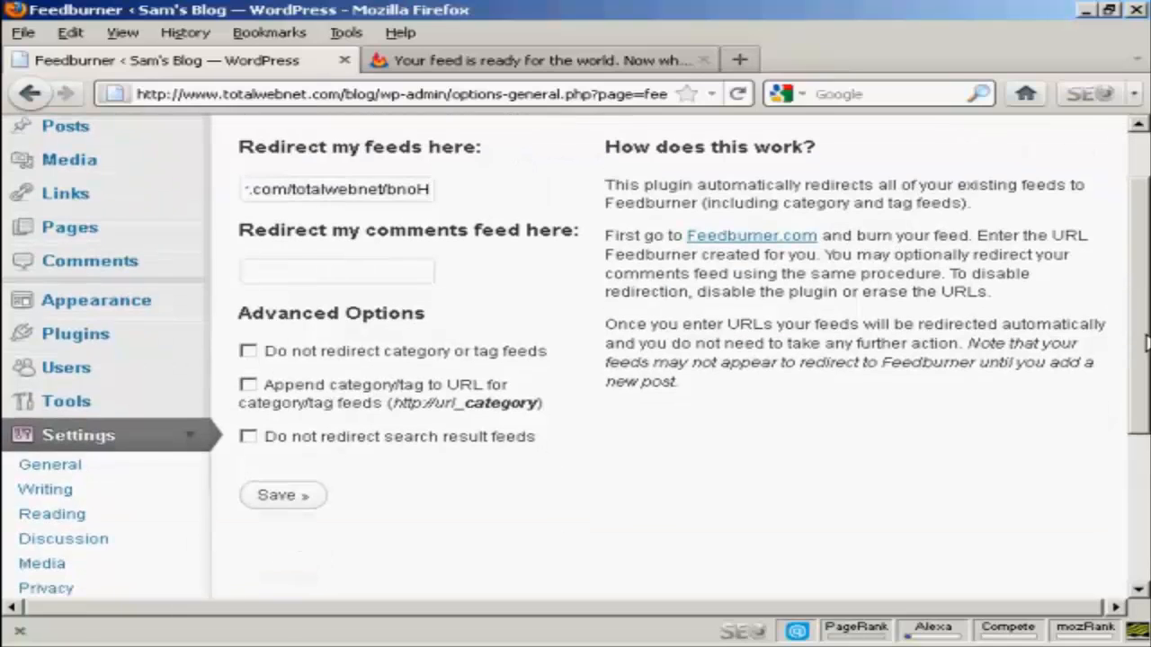
left_click(282, 500)
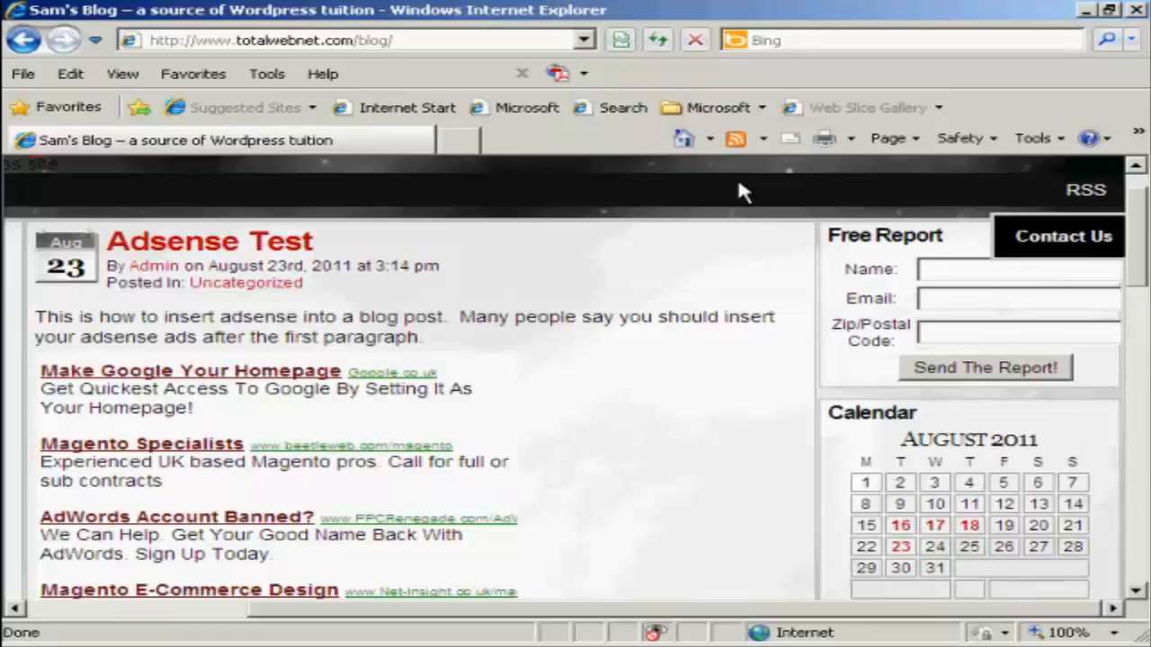
Switch to the blog in Internet Explorer and open its RSS feed to check the redirect.
left_click(1099, 197)
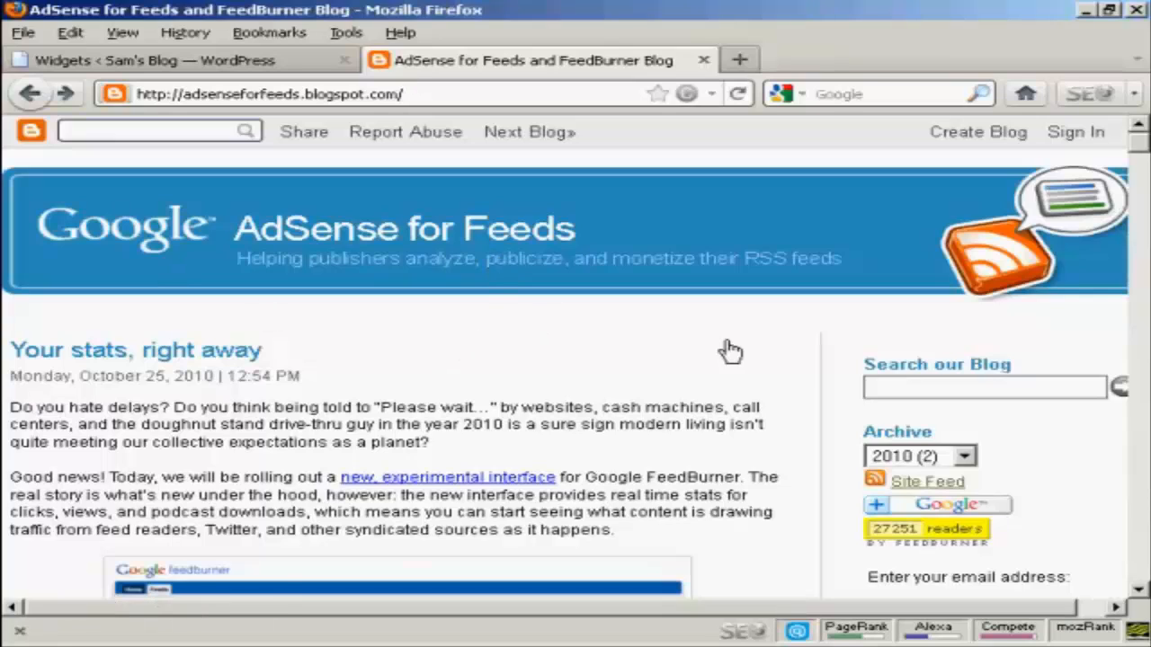
Open the AdSense for Feeds blog's site feed and copy its FeedBurner address ending in blogspot/MQiv.
left_click(935, 490)
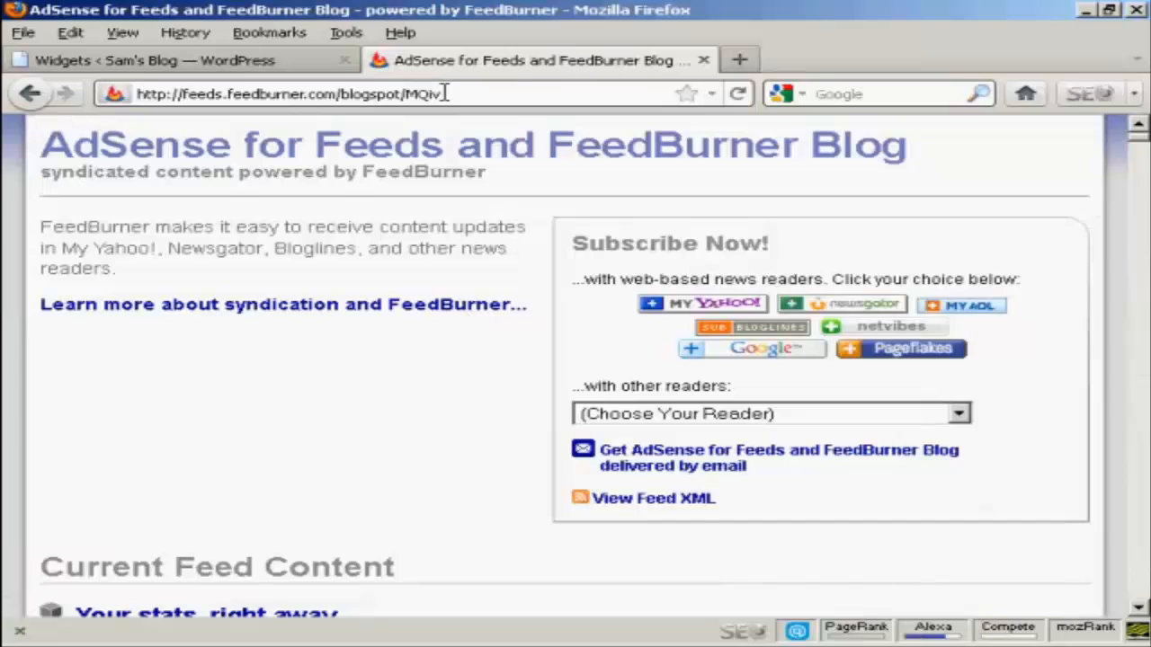
left_click_drag(444, 93, 123, 90)
key("ctrl+c")
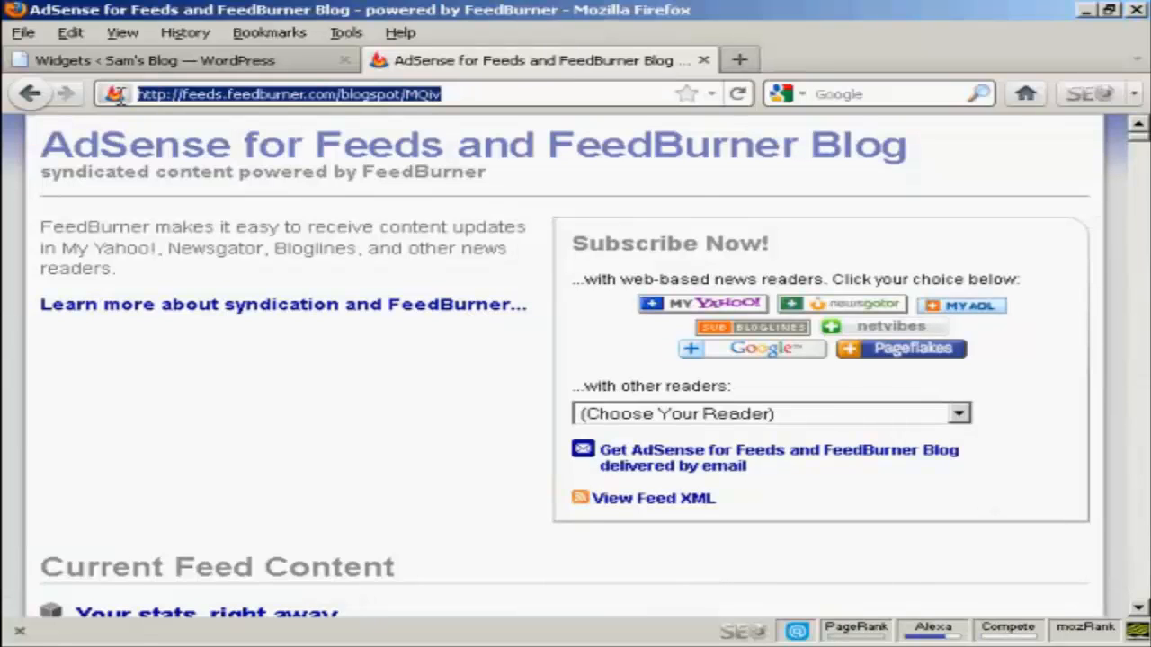
right_click(165, 88)
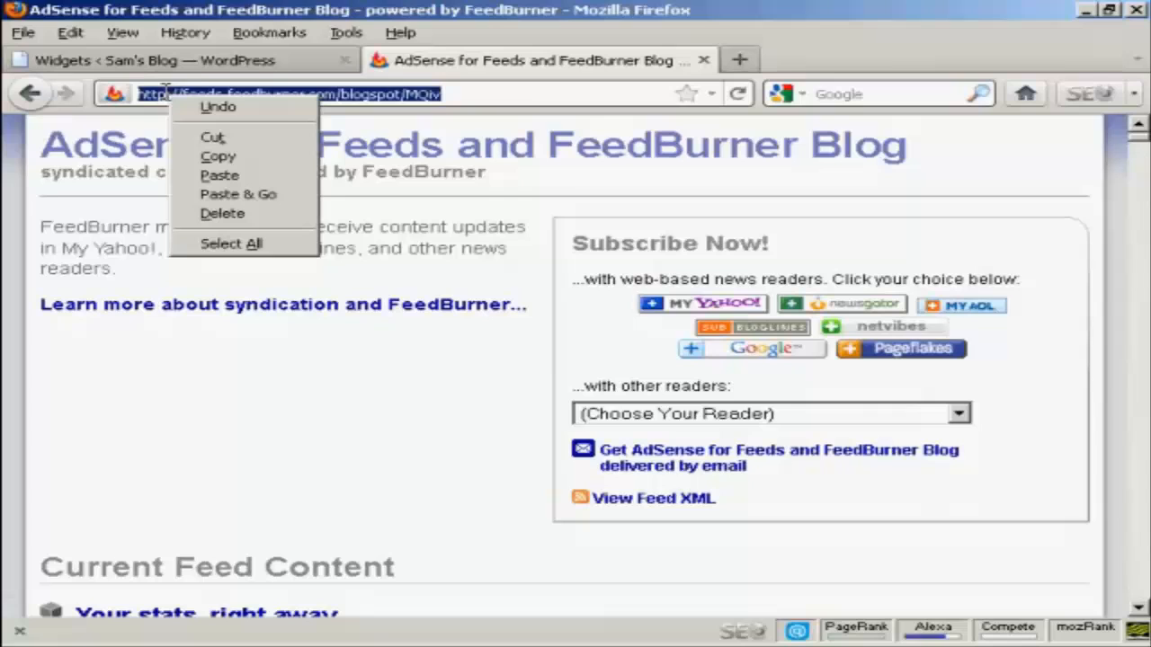
left_click(232, 158)
On the WordPress Widgets page, expand the Over Blog area and add the RSS widget to it.
left_click(232, 70)
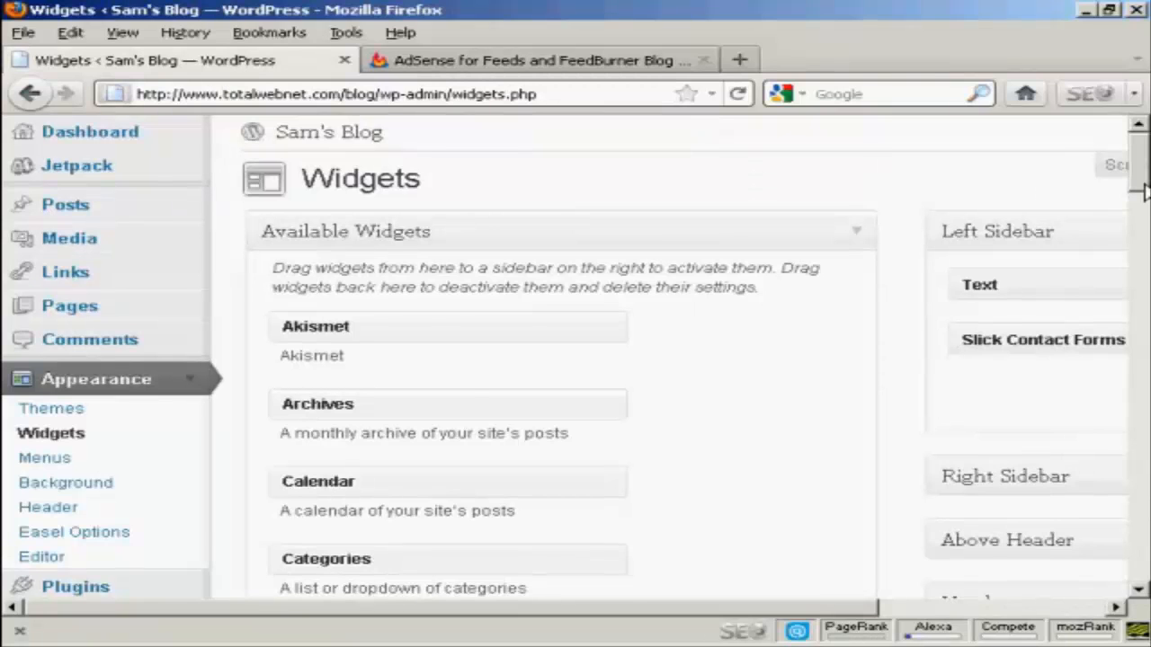
left_click_drag(1141, 191, 1142, 221)
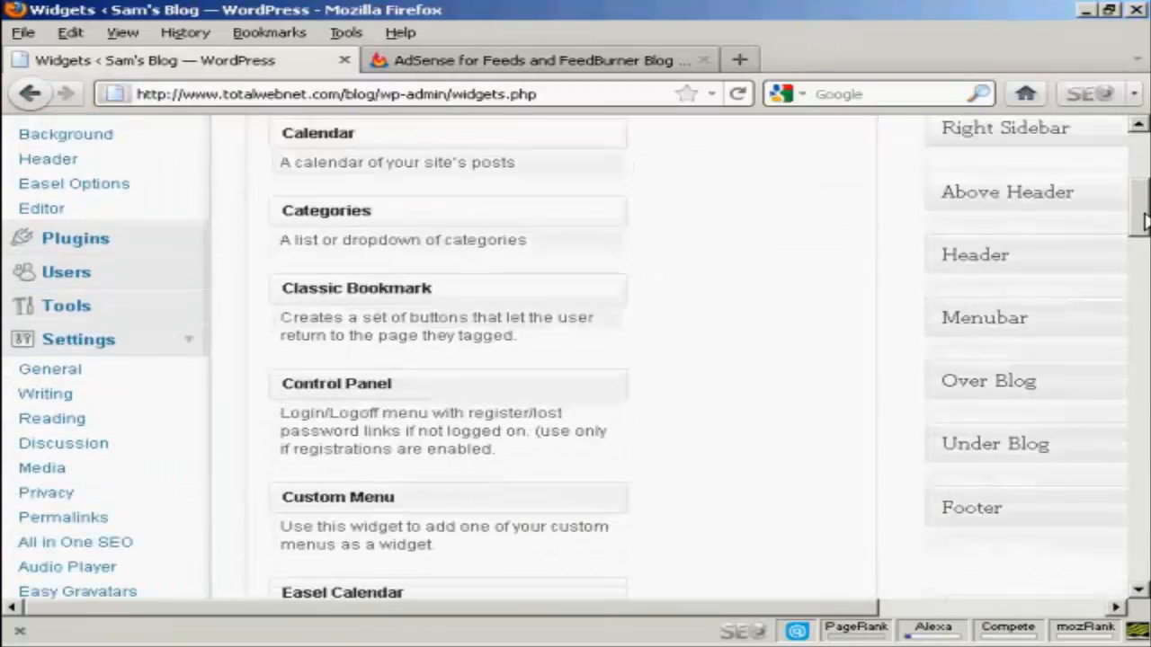
left_click_drag(841, 608, 1071, 611)
left_click(1082, 381)
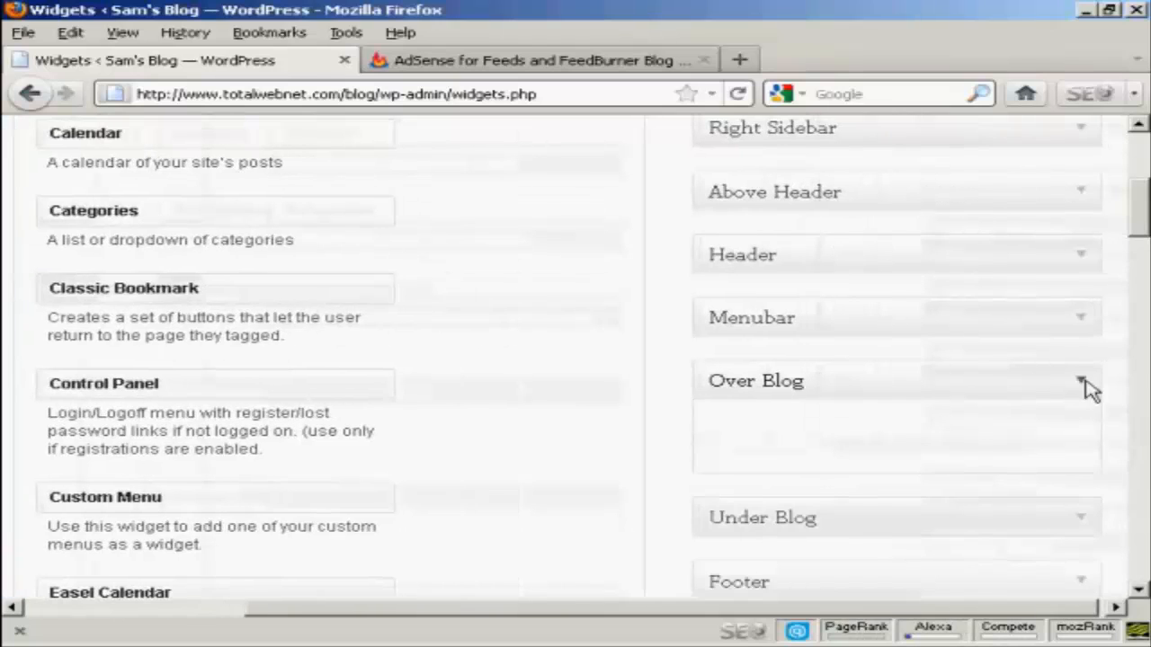
left_click_drag(1142, 225, 1144, 340)
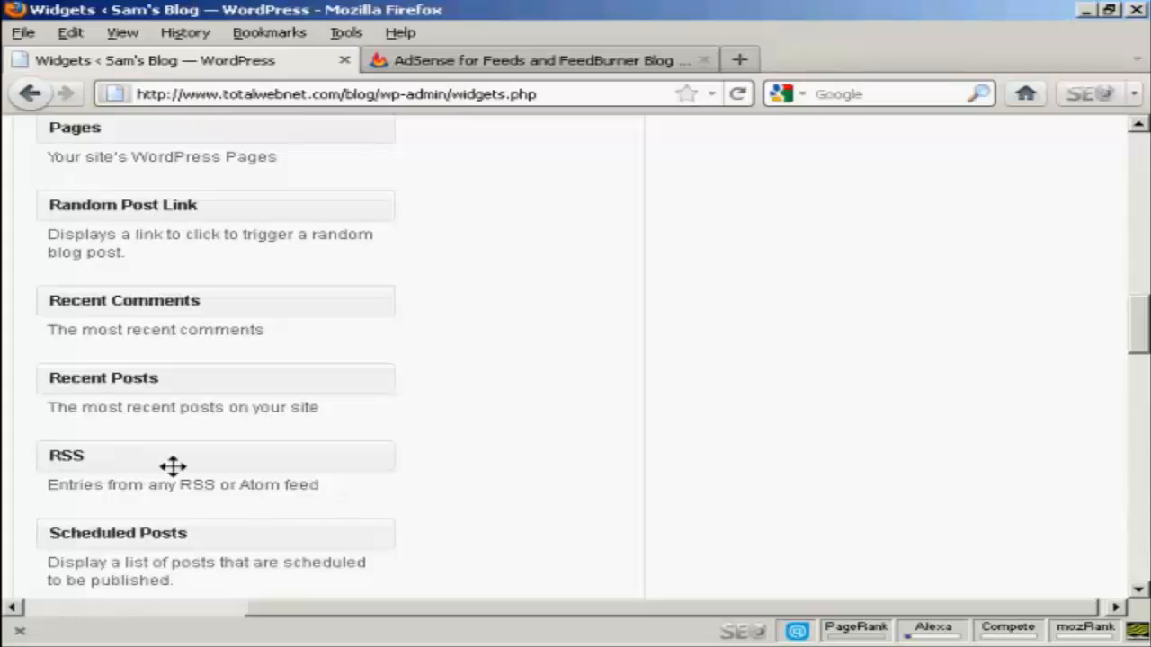
left_click_drag(362, 468, 842, 231)
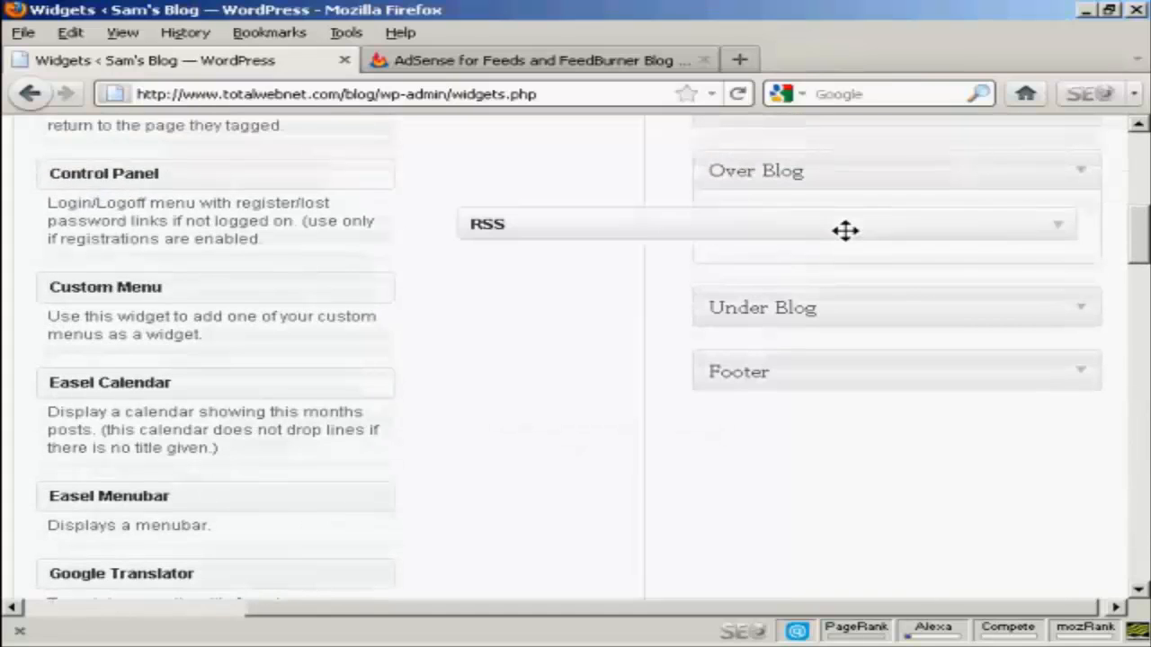
left_click(488, 284)
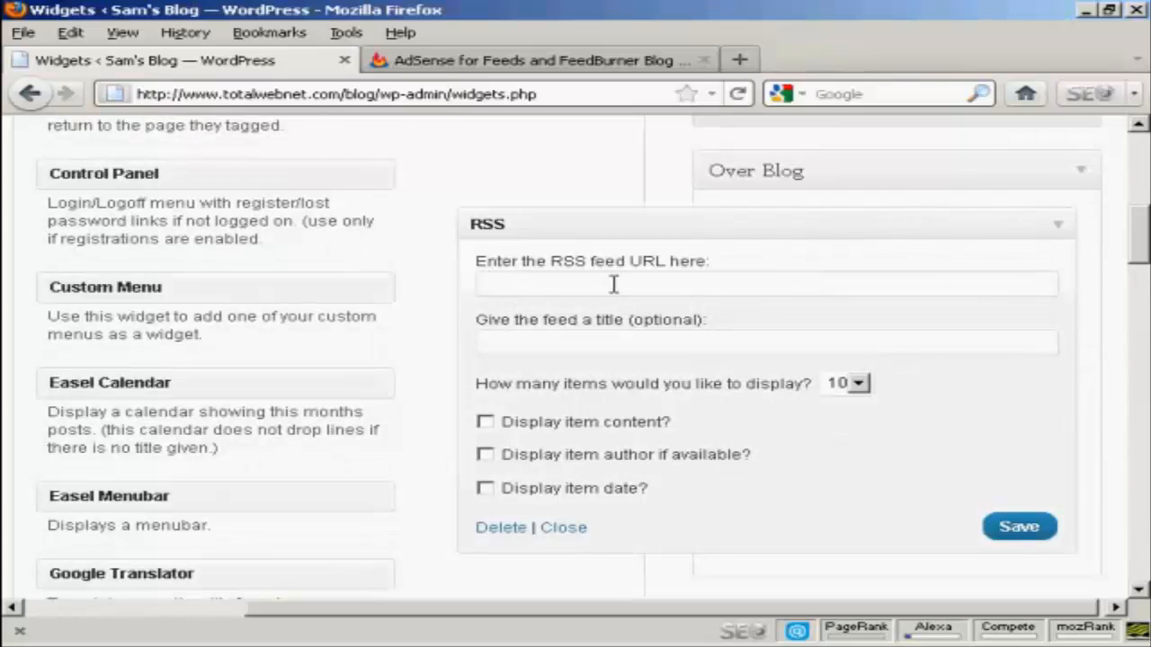
key("ctrl+v")
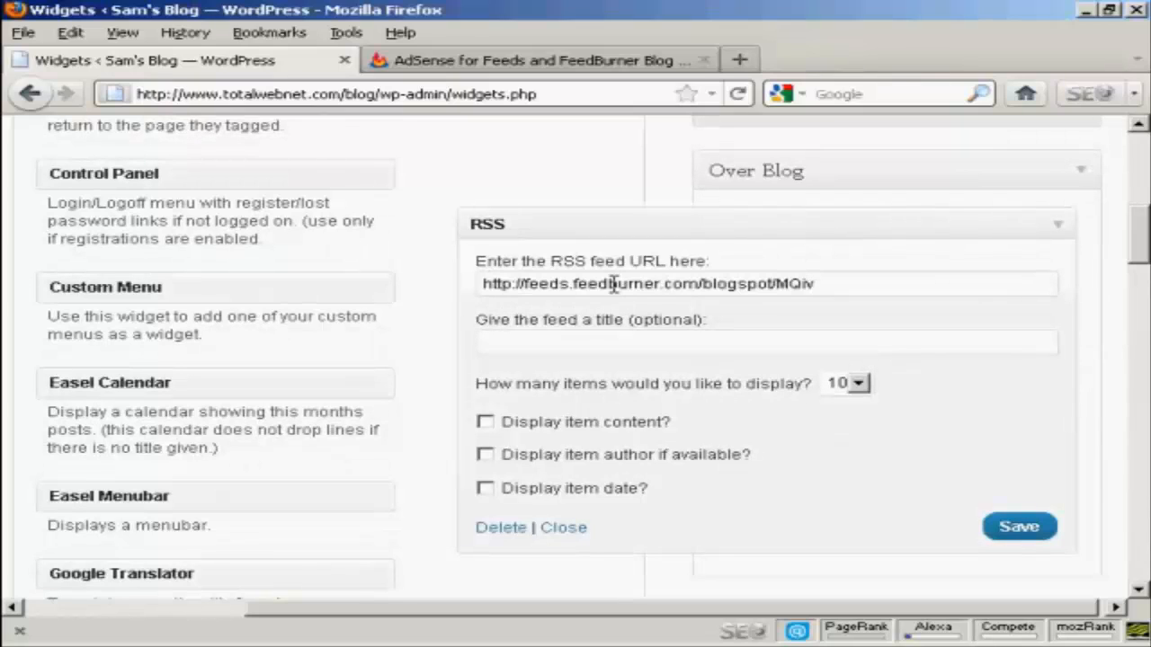
left_click(517, 344)
type("Latest")
type("News")
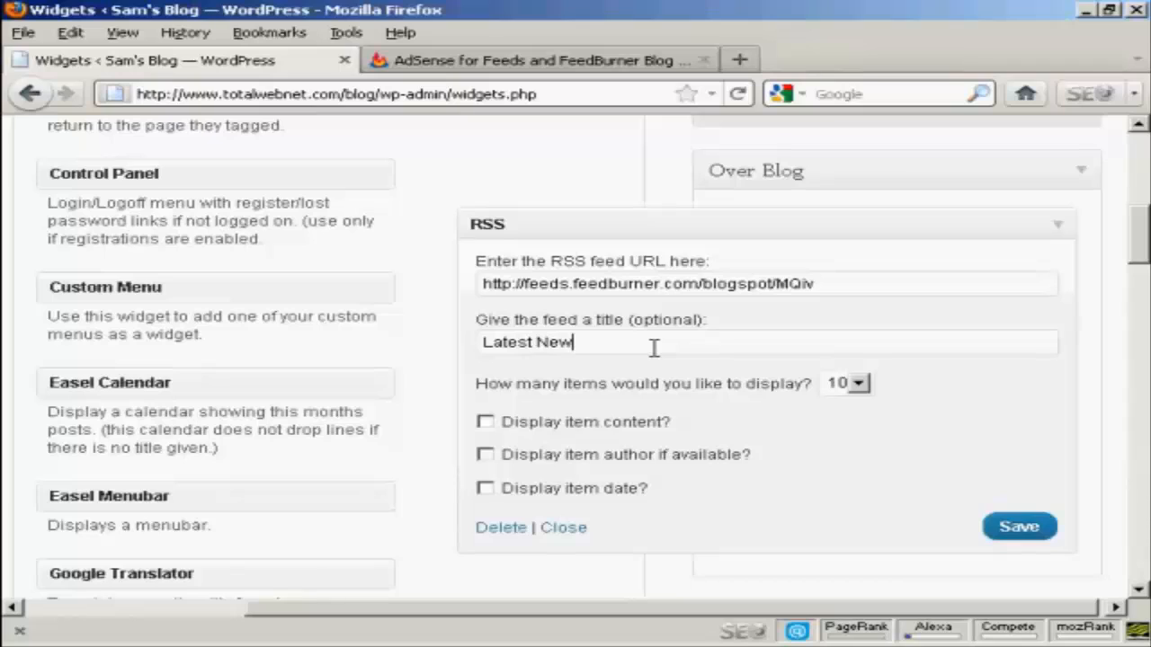
Set the RSS widget to display 5 items with item content and author, and save it.
left_click(859, 383)
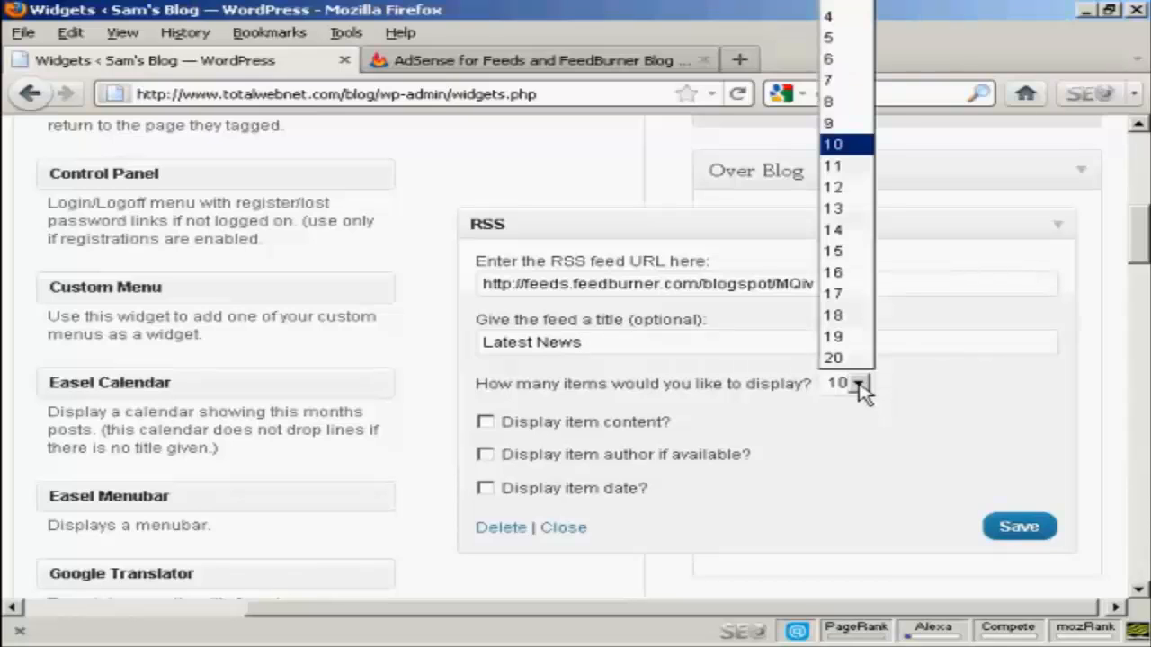
left_click(841, 36)
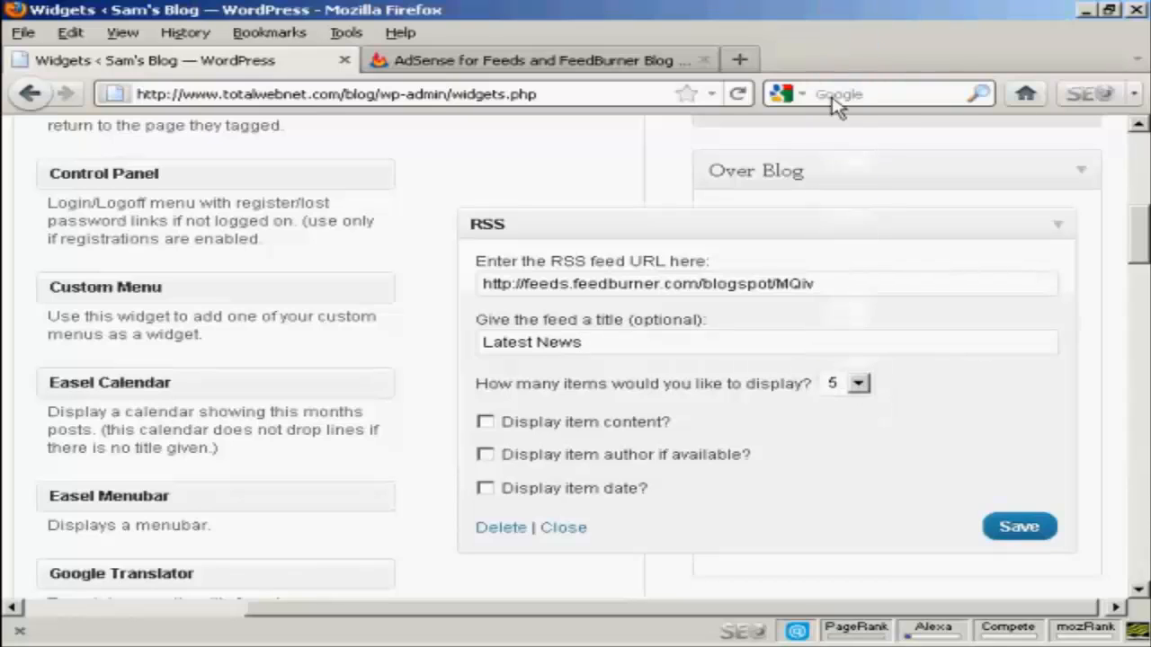
left_click(487, 424)
left_click(487, 456)
left_click(1022, 530)
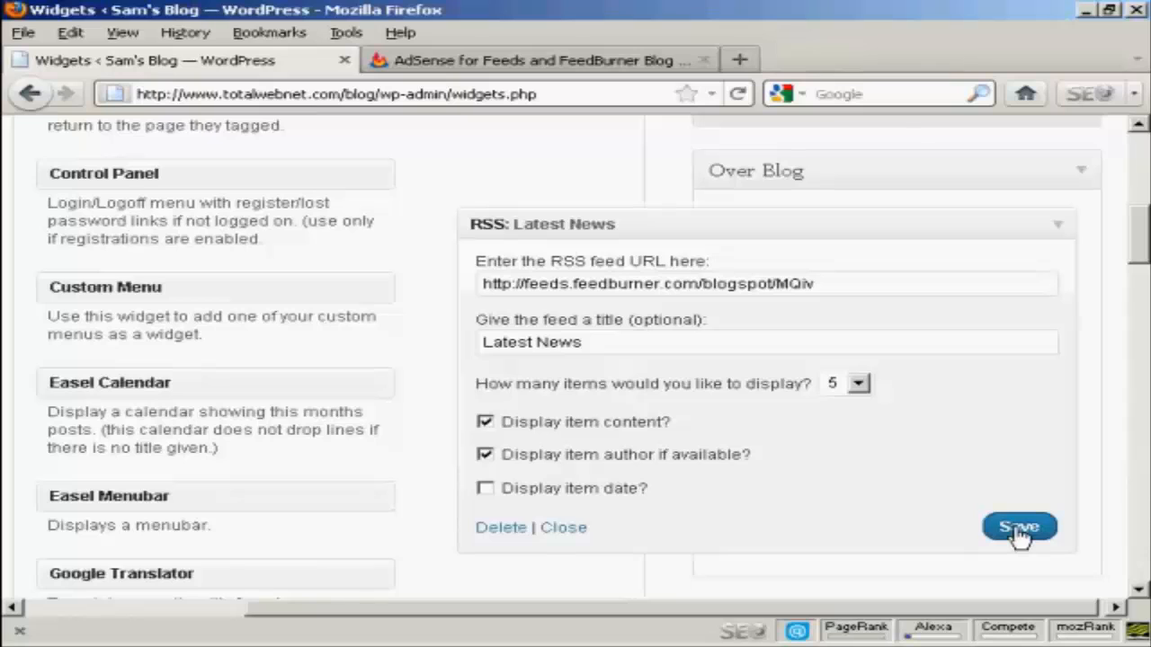
Open Sam's Blog in a new tab and check the Latest News feed above the posts.
scroll(490, 160, "up", 10)
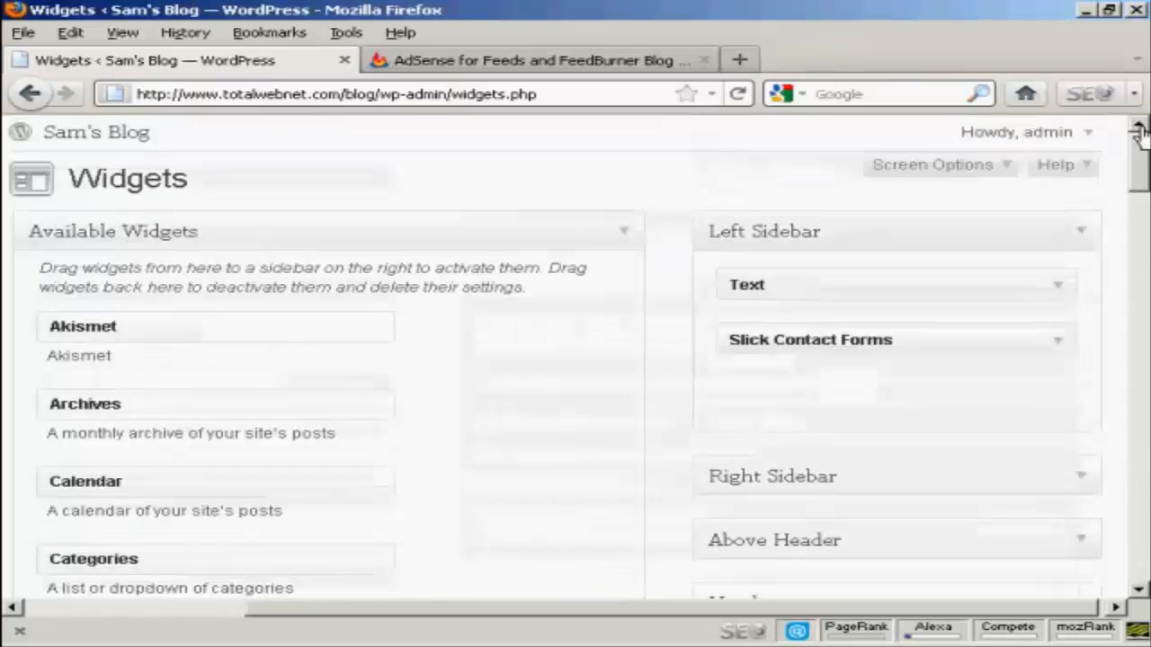
right_click(115, 135)
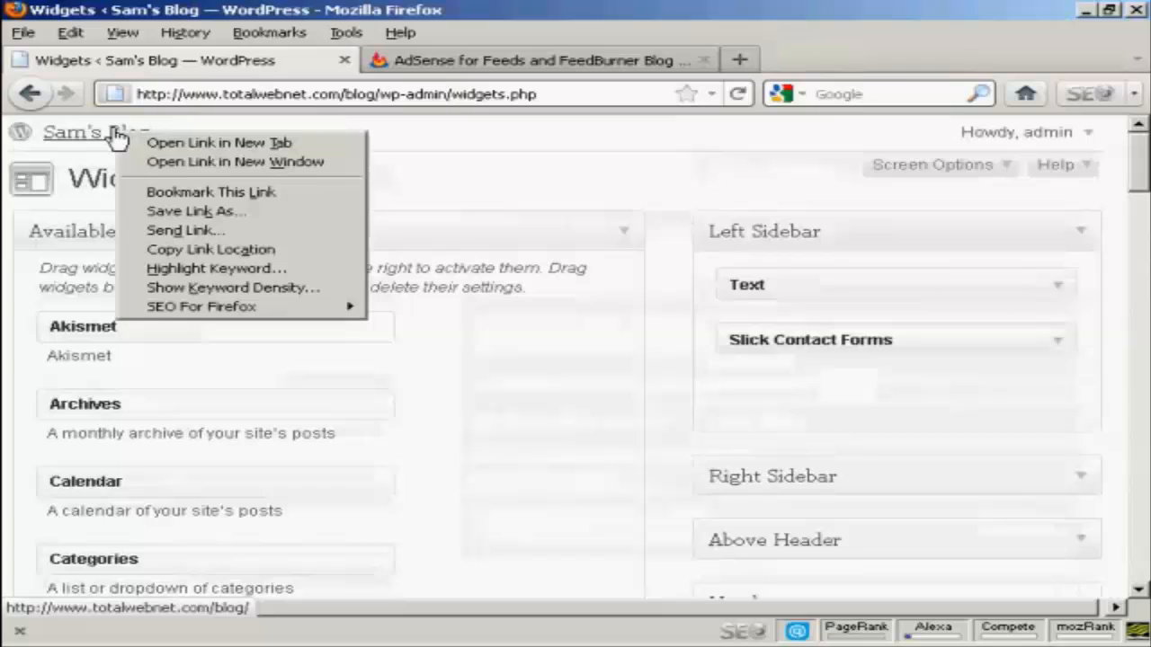
left_click(232, 142)
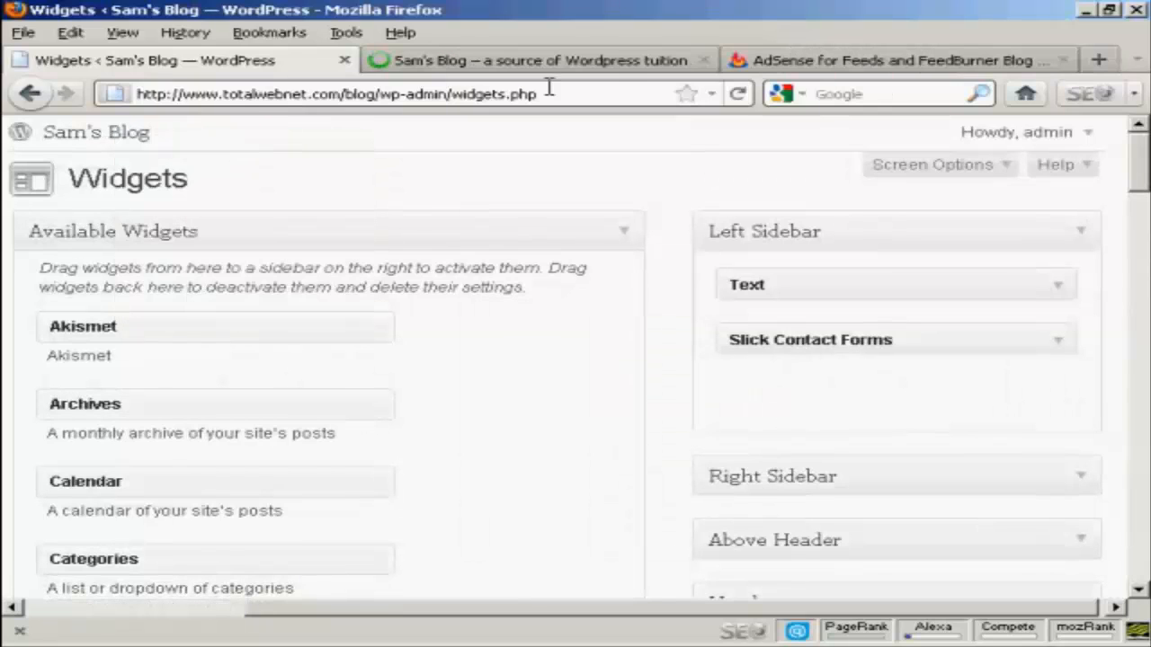
left_click(602, 70)
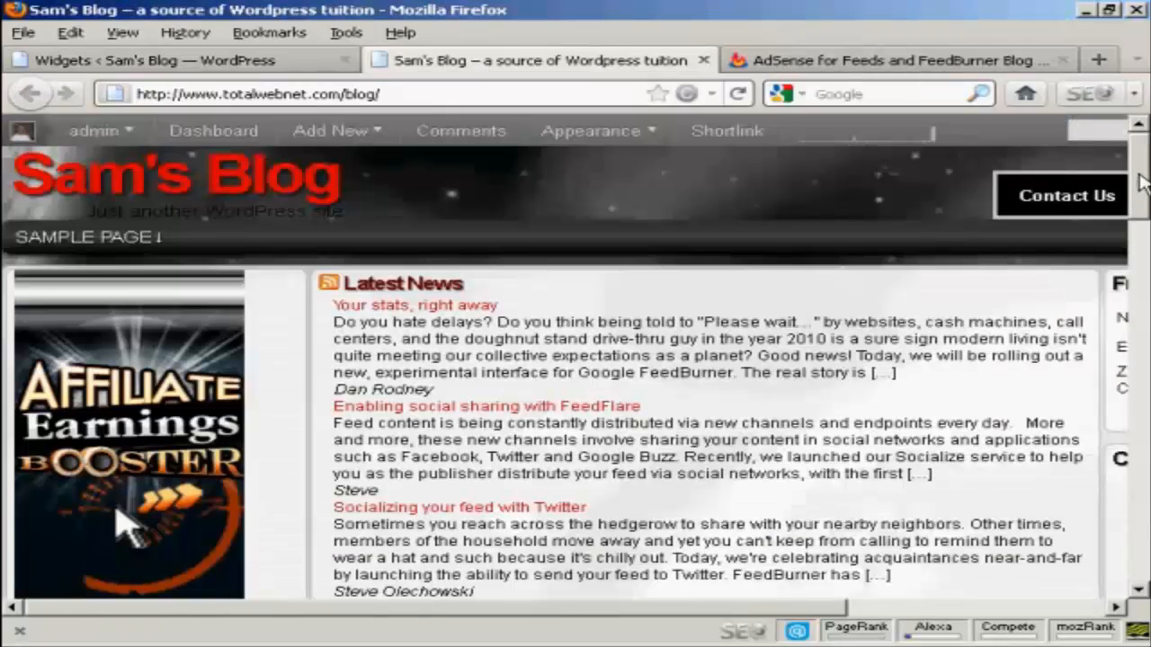
left_click_drag(1139, 174, 1142, 151)
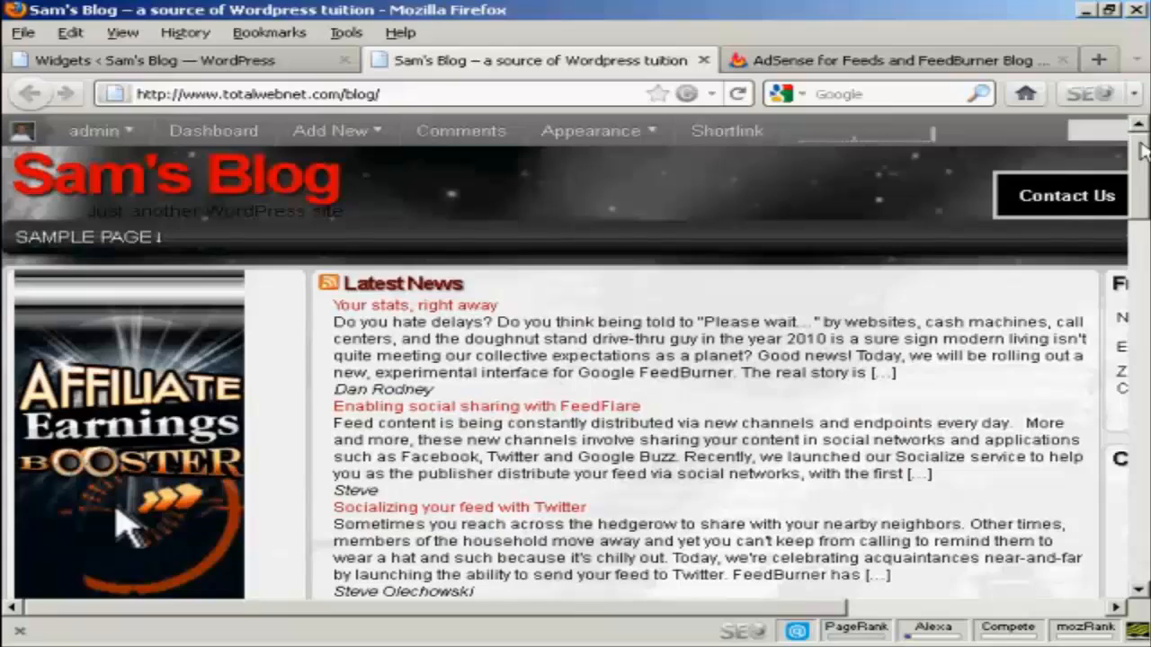